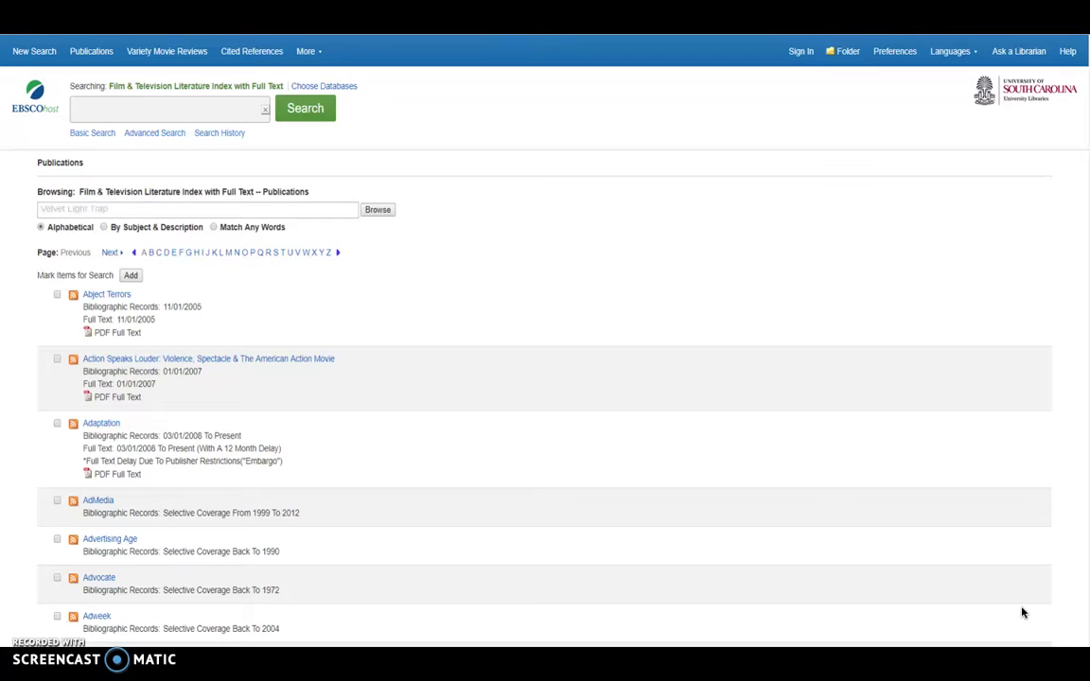
{"action": "type", "text": "Velvet Light Trap"}
{"action": "key", "text": "Return"}
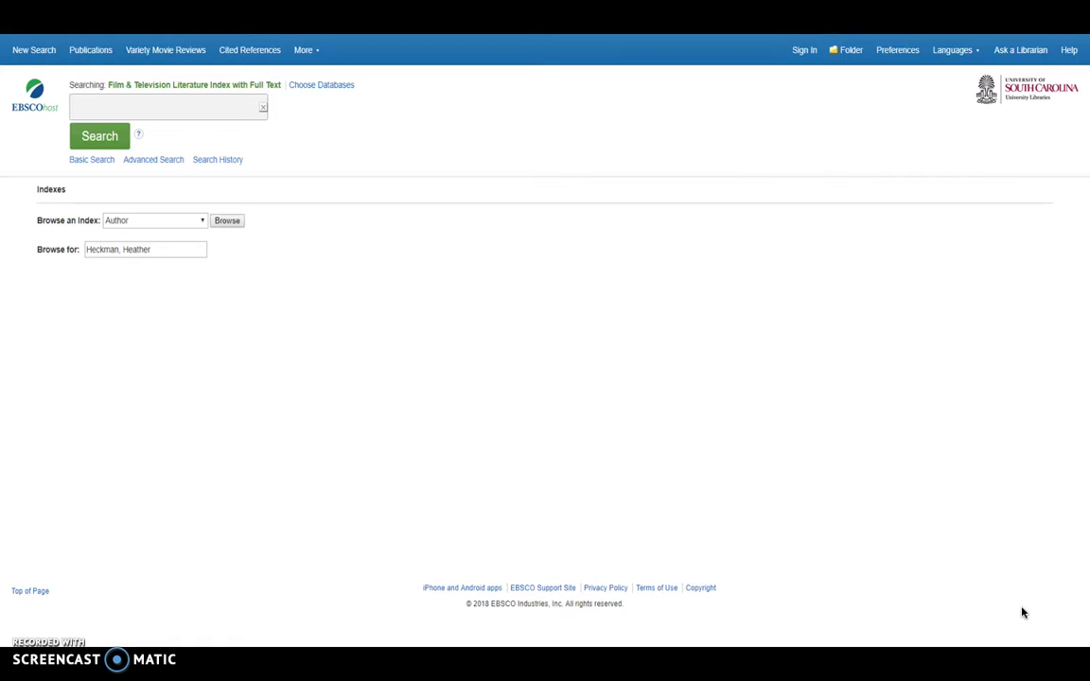
{"action": "key", "text": "Return"}
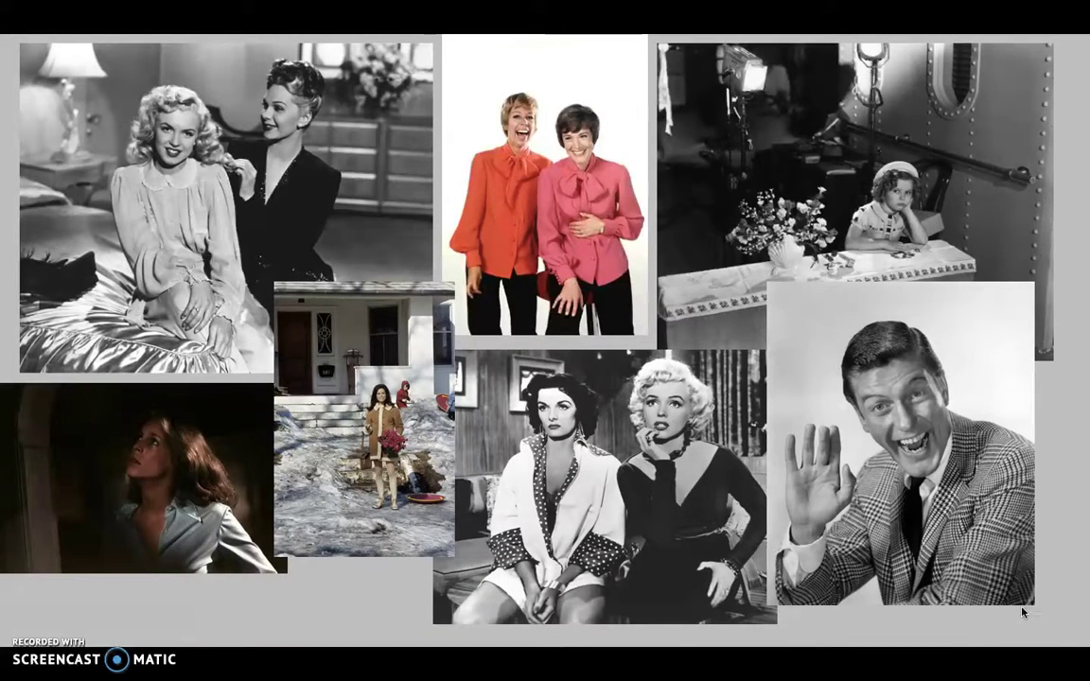
- Switch to Chrome and enter "television" AND "preservation" as the advanced search terms
{"action": "key", "text": "super+Tab"}
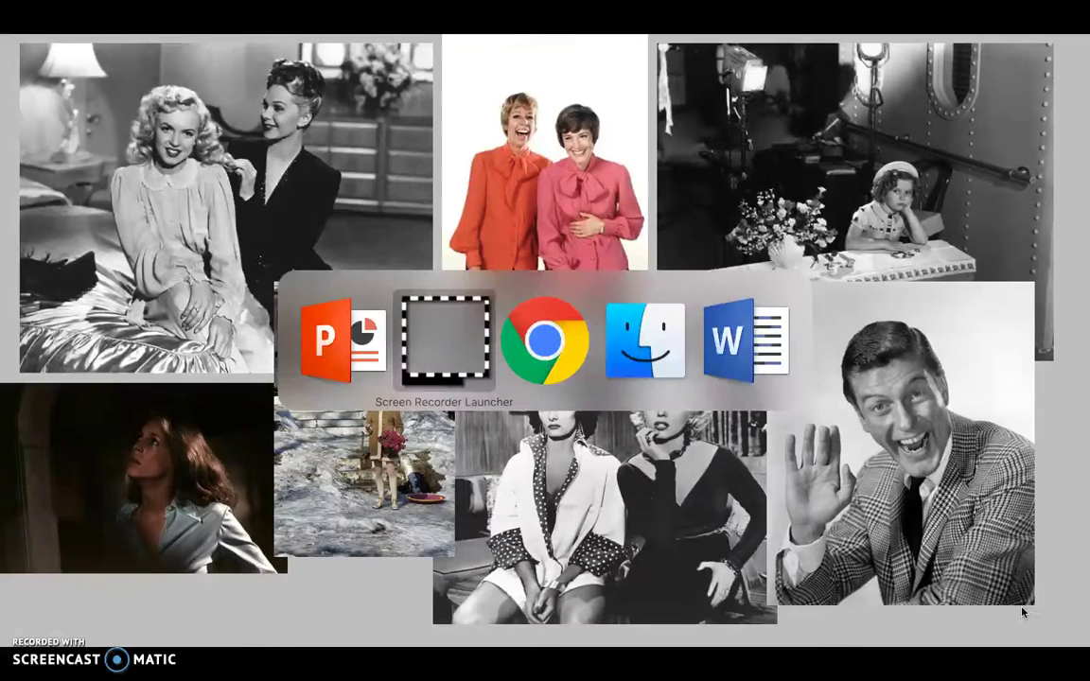
{"action": "key", "text": "super+Tab"}
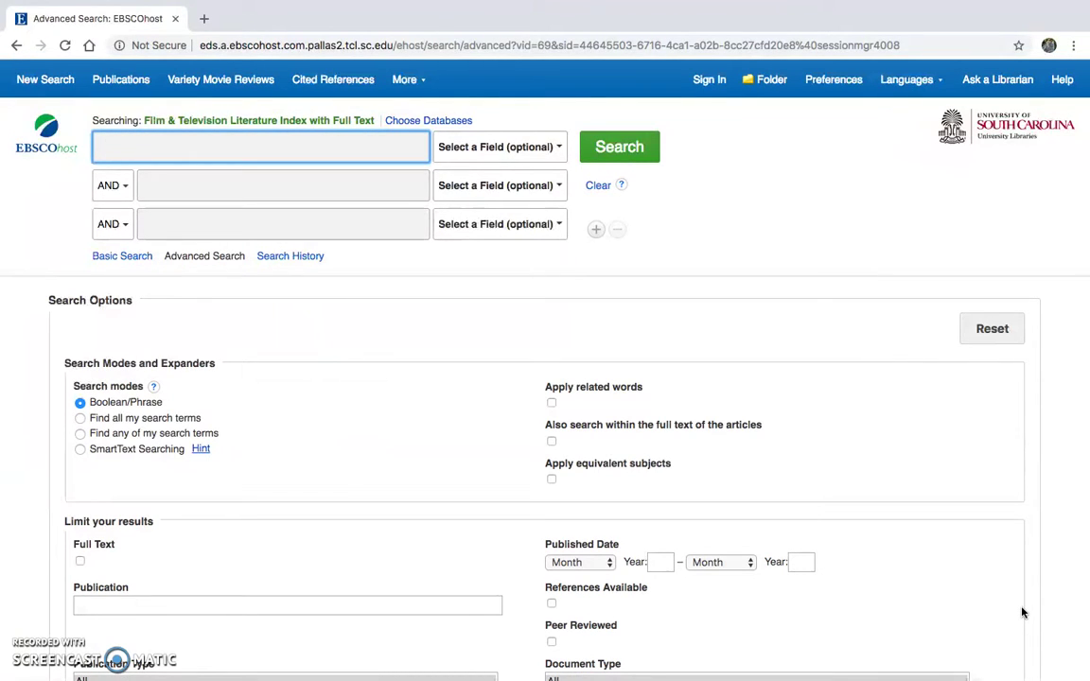
{"action": "type", "text": "television"}
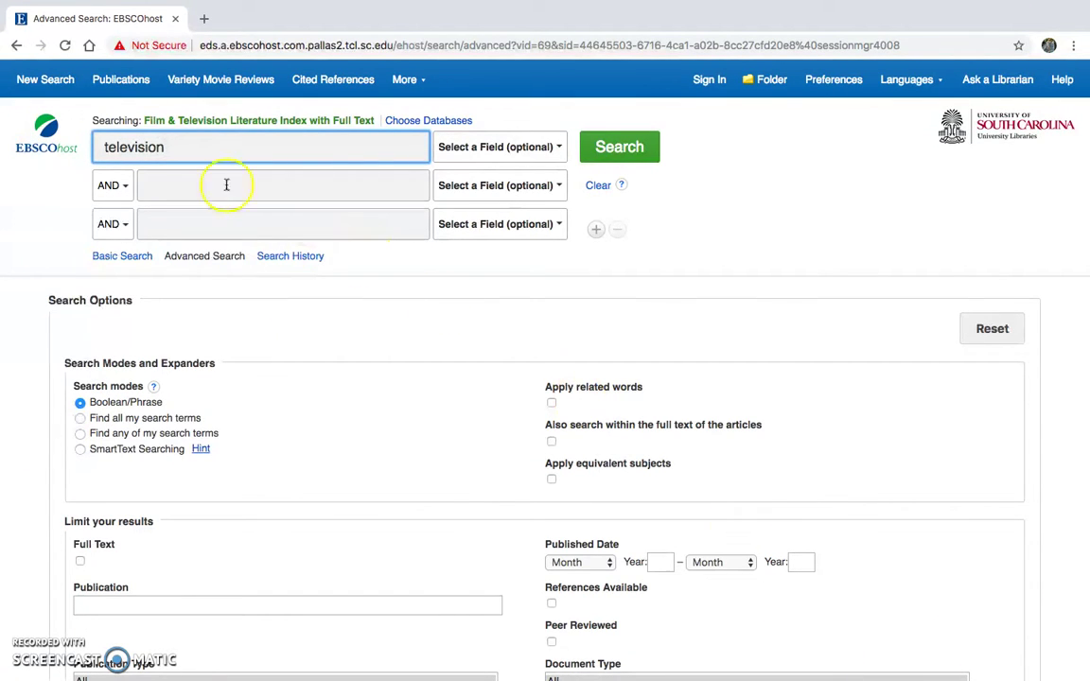
{"action": "left_click", "coordinate": [114, 187]}
{"action": "left_click", "coordinate": [165, 188]}
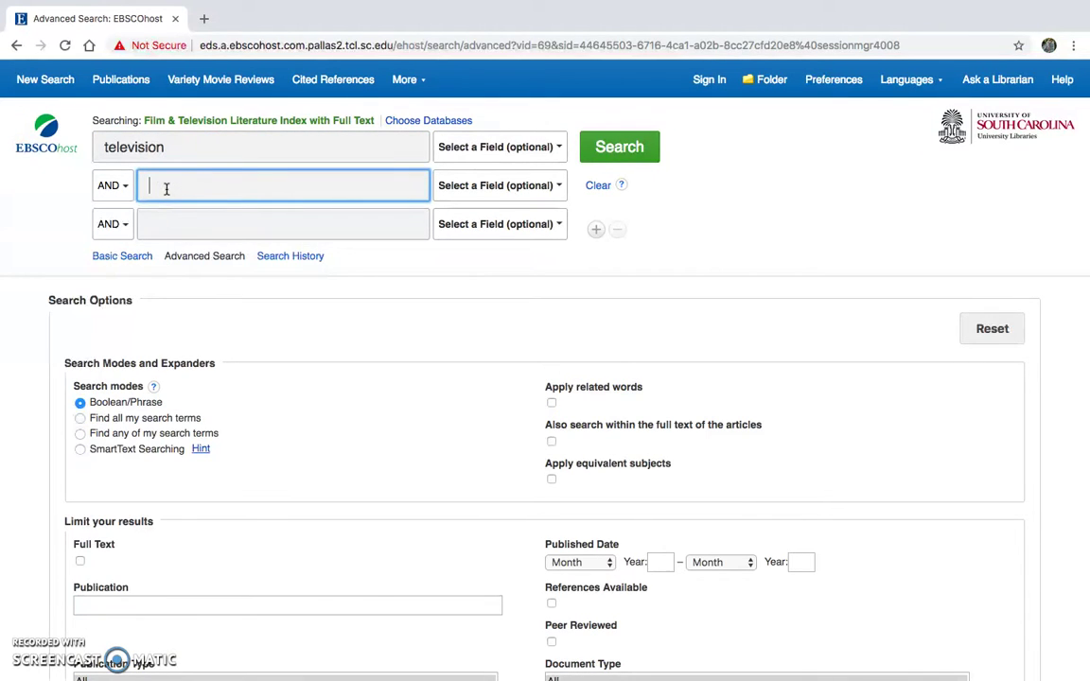
{"action": "type", "text": "preservation"}
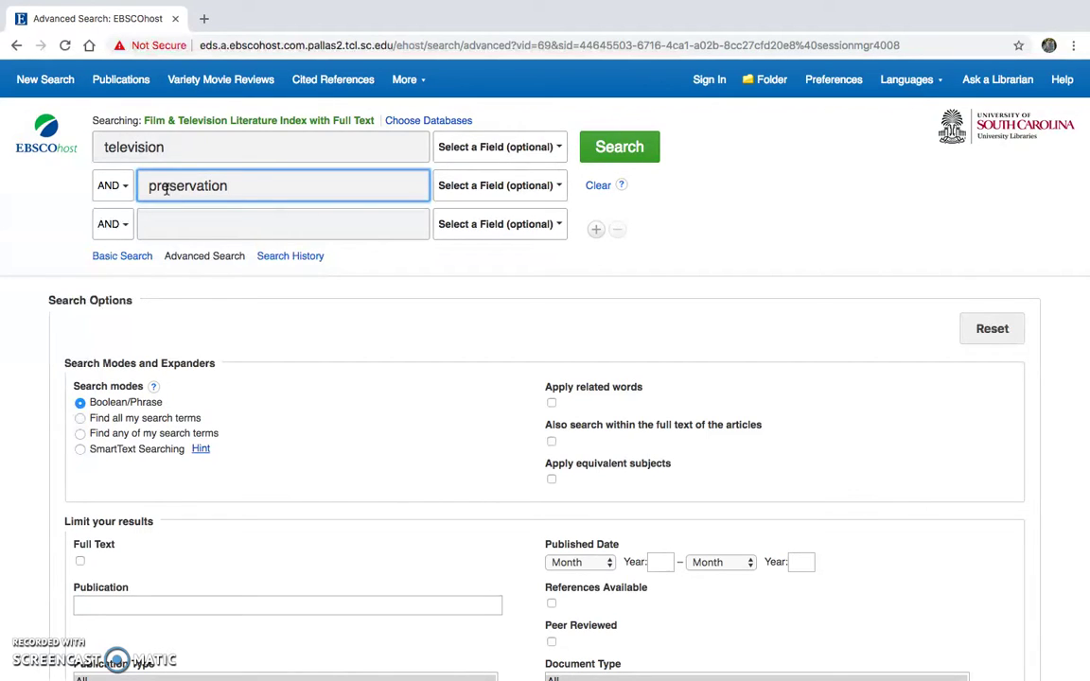
- Limit the search to full-text, peer-reviewed items published from 2013 to 2018 and run it
{"action": "scroll", "coordinate": [243, 358], "scroll_direction": "down", "scroll_amount": 2}
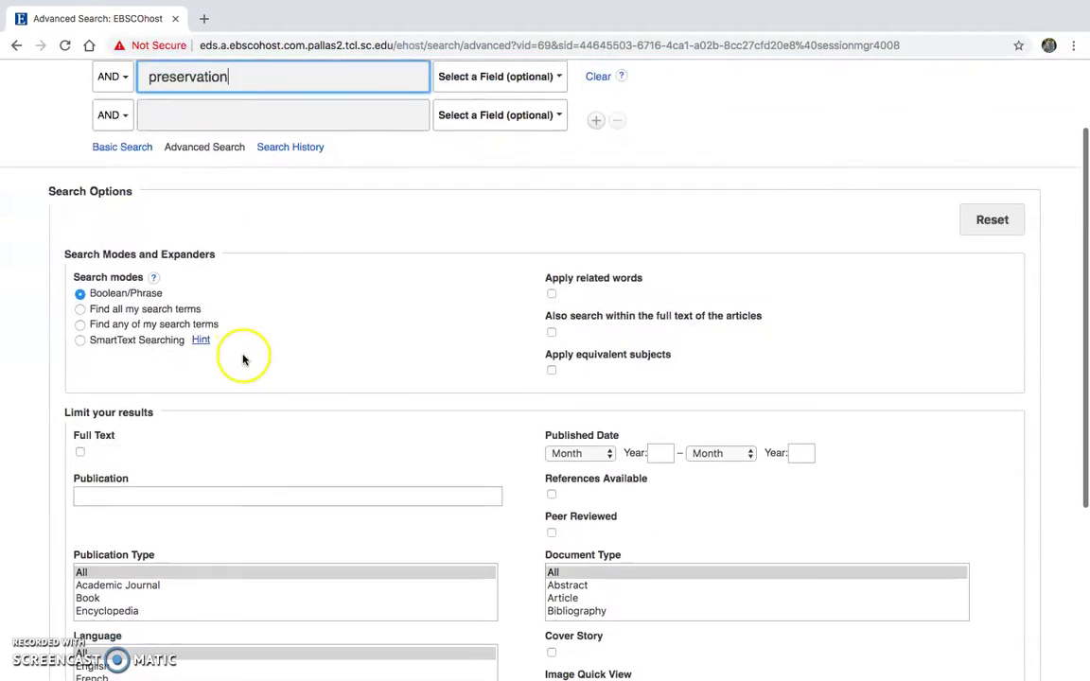
{"action": "left_click", "coordinate": [80, 454]}
{"action": "scroll", "coordinate": [374, 453], "scroll_direction": "down", "scroll_amount": 2}
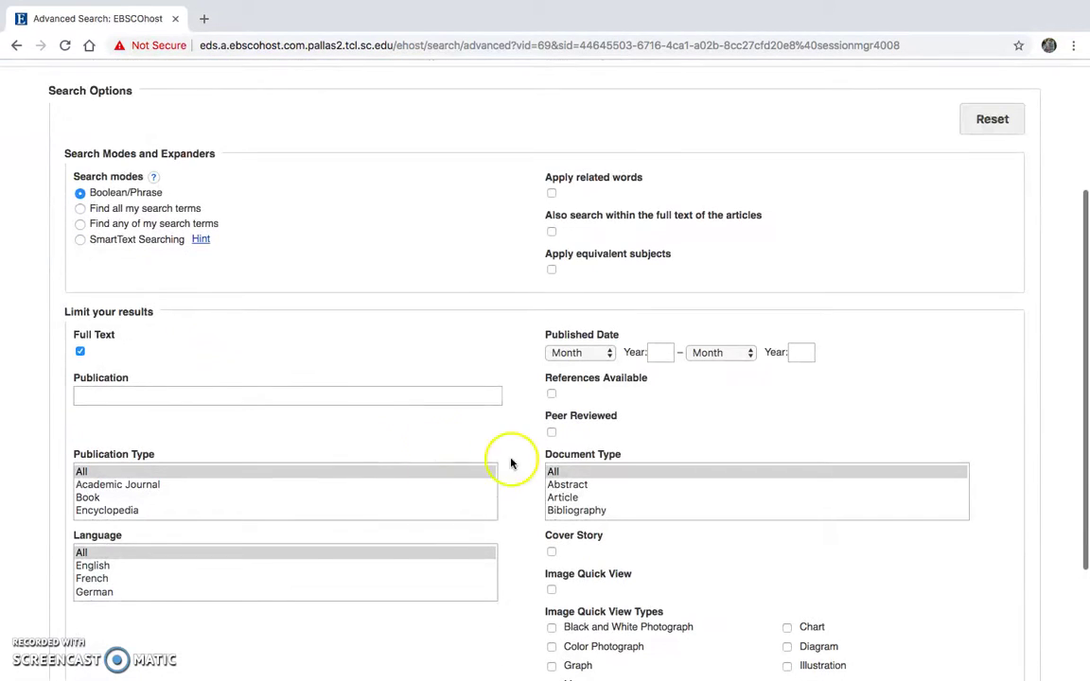
{"action": "left_click", "coordinate": [552, 431]}
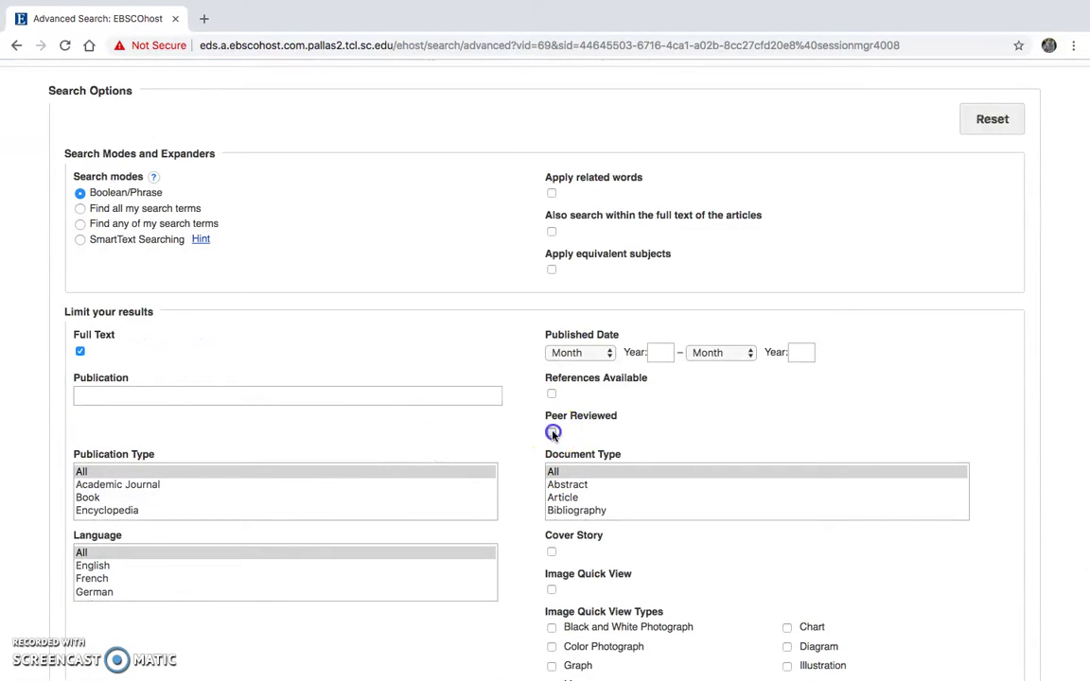
{"action": "left_click", "coordinate": [665, 355]}
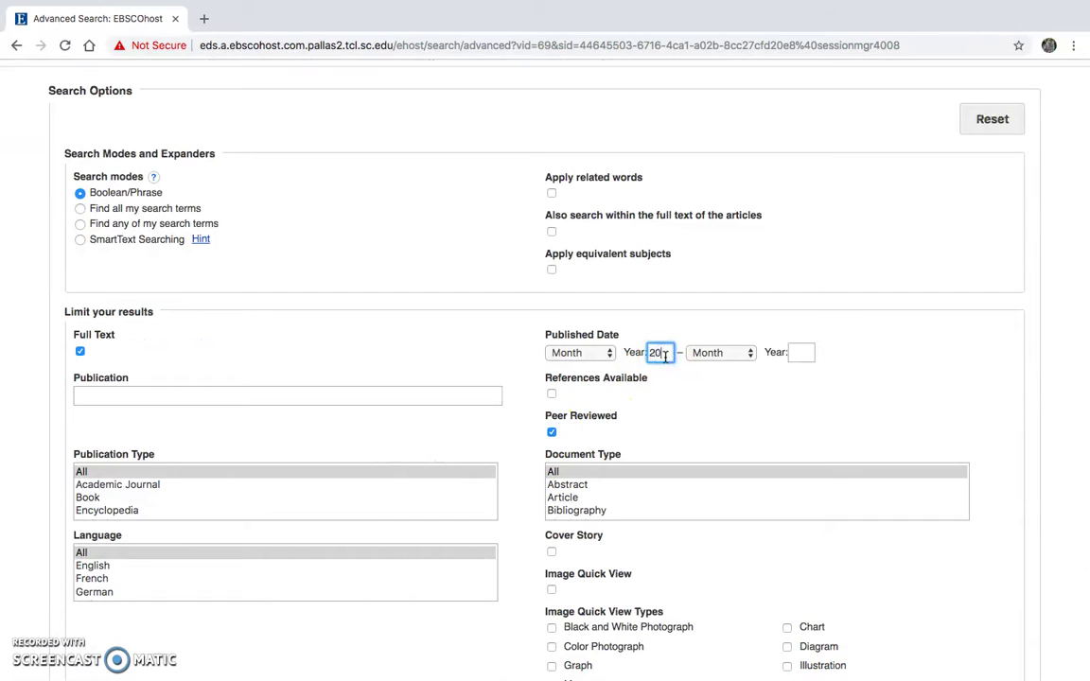
{"action": "left_click", "coordinate": [795, 350]}
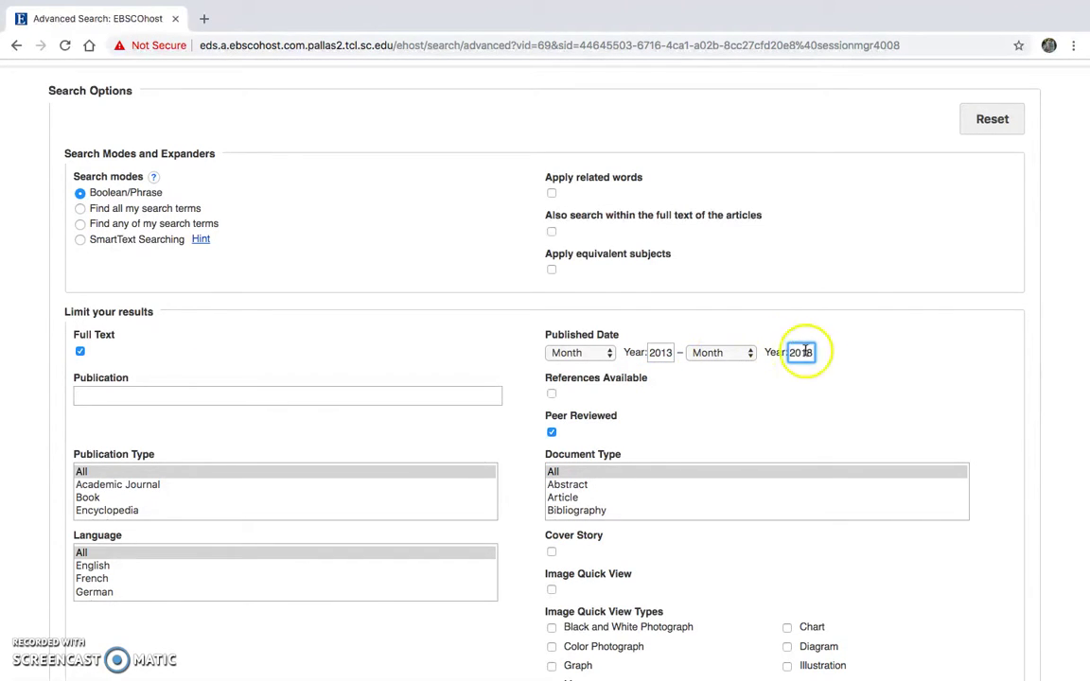
{"action": "scroll", "coordinate": [861, 397], "scroll_direction": "down", "scroll_amount": 4}
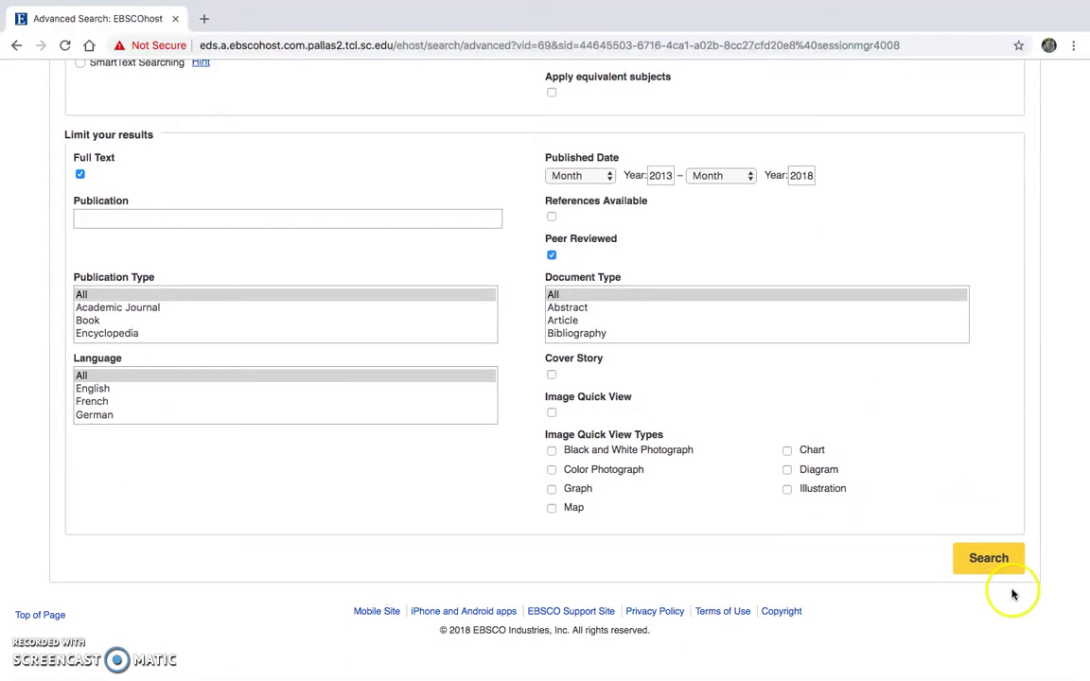
{"action": "left_click", "coordinate": [999, 559]}
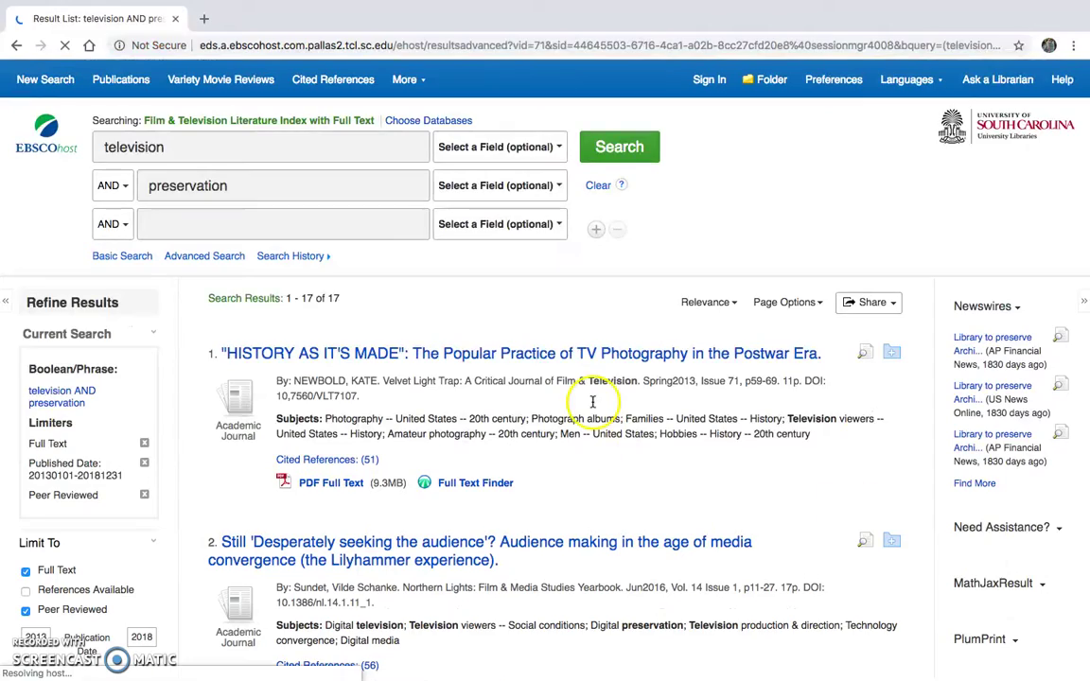
- Browse the results, open the record "Television history: archives, excavation and the future. A discussion." and review its subject terms and abstract
{"action": "scroll", "coordinate": [499, 327], "scroll_direction": "down", "scroll_amount": 3}
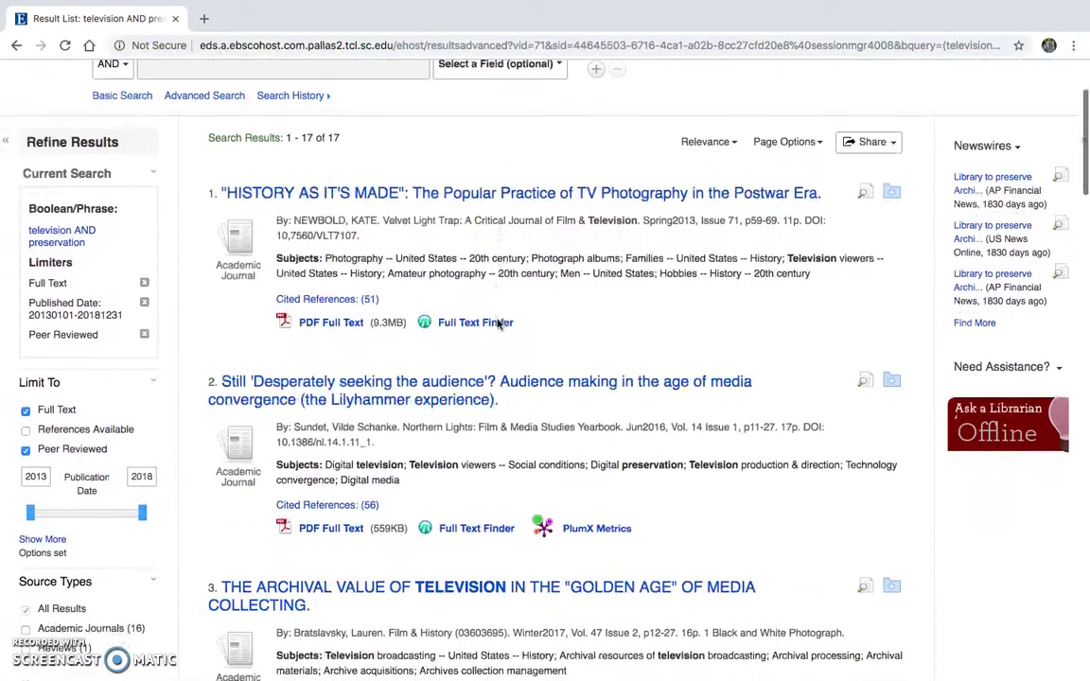
{"action": "scroll", "coordinate": [499, 324], "scroll_direction": "down", "scroll_amount": 4}
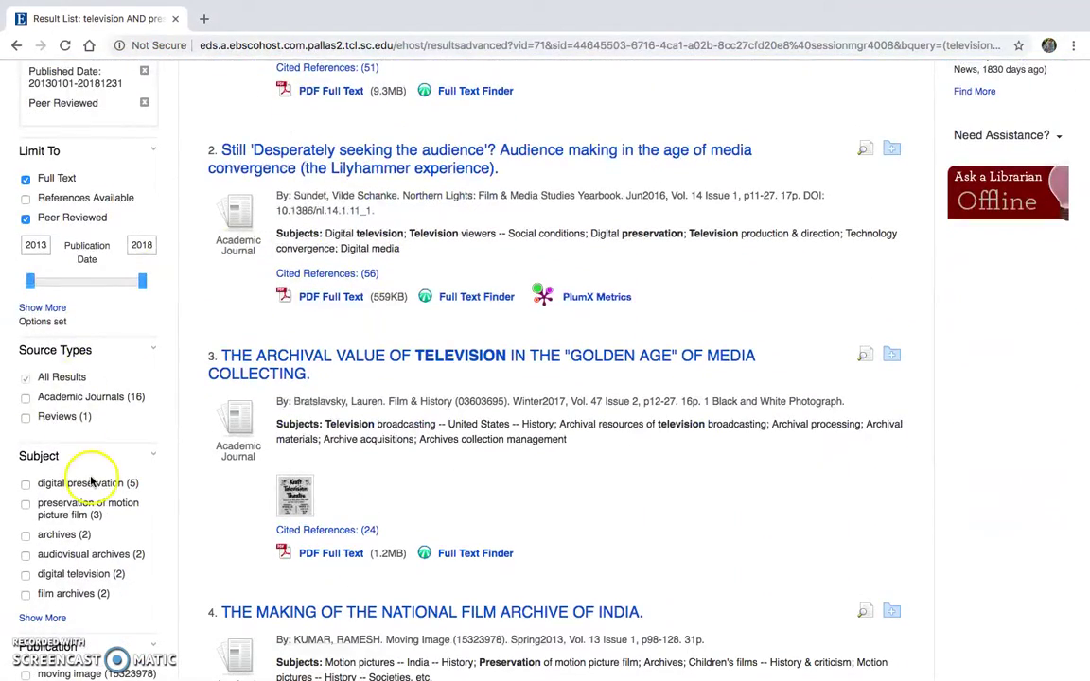
{"action": "scroll", "coordinate": [92, 483], "scroll_direction": "down", "scroll_amount": 10}
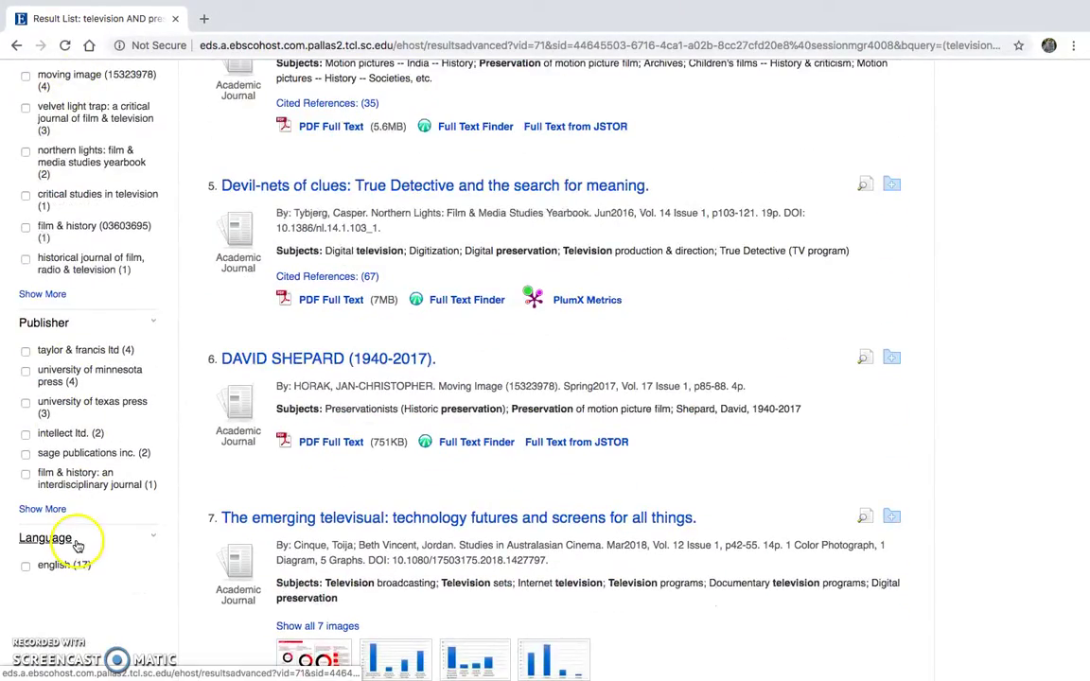
{"action": "left_click", "coordinate": [478, 512]}
{"action": "scroll", "coordinate": [538, 407], "scroll_direction": "down", "scroll_amount": 10}
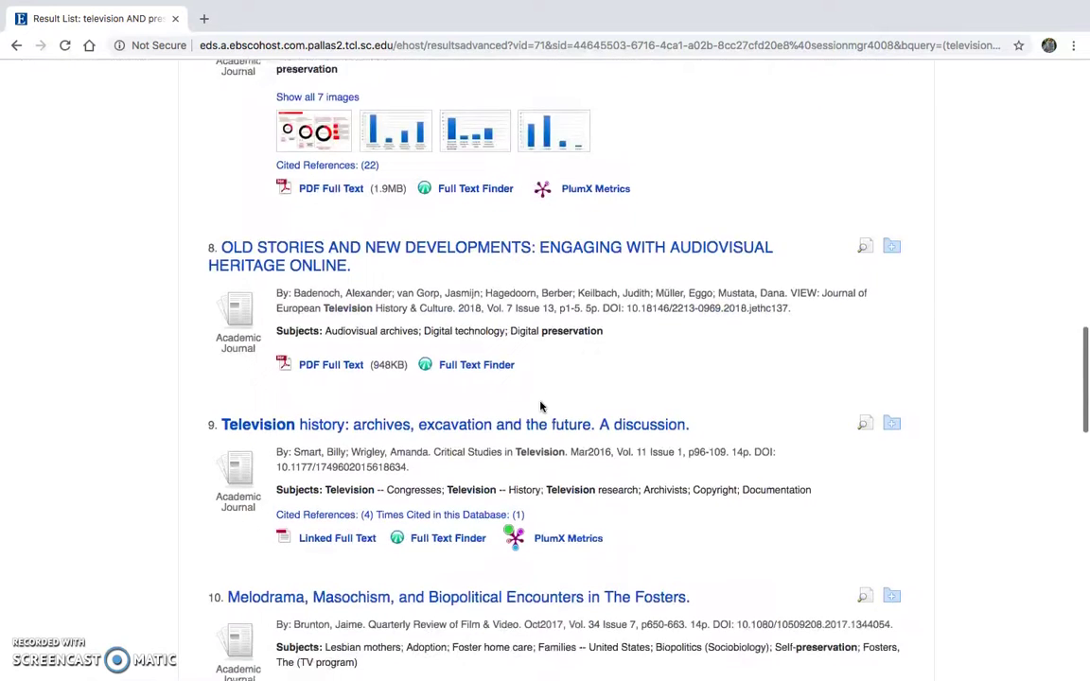
{"action": "left_click", "coordinate": [506, 388]}
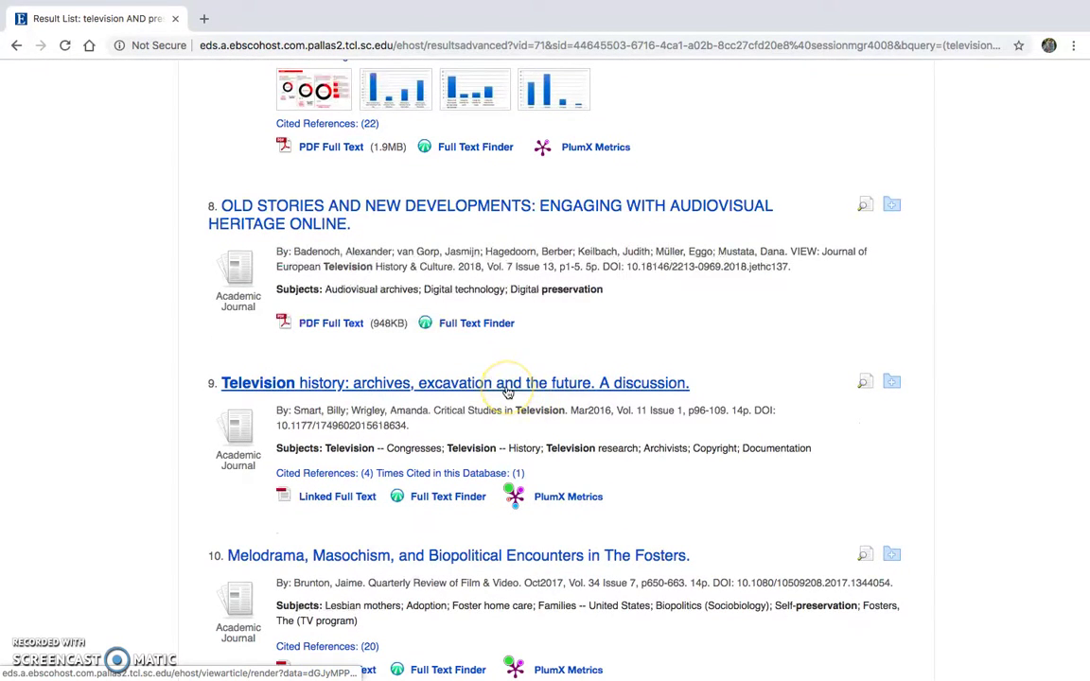
{"action": "left_click", "coordinate": [507, 391]}
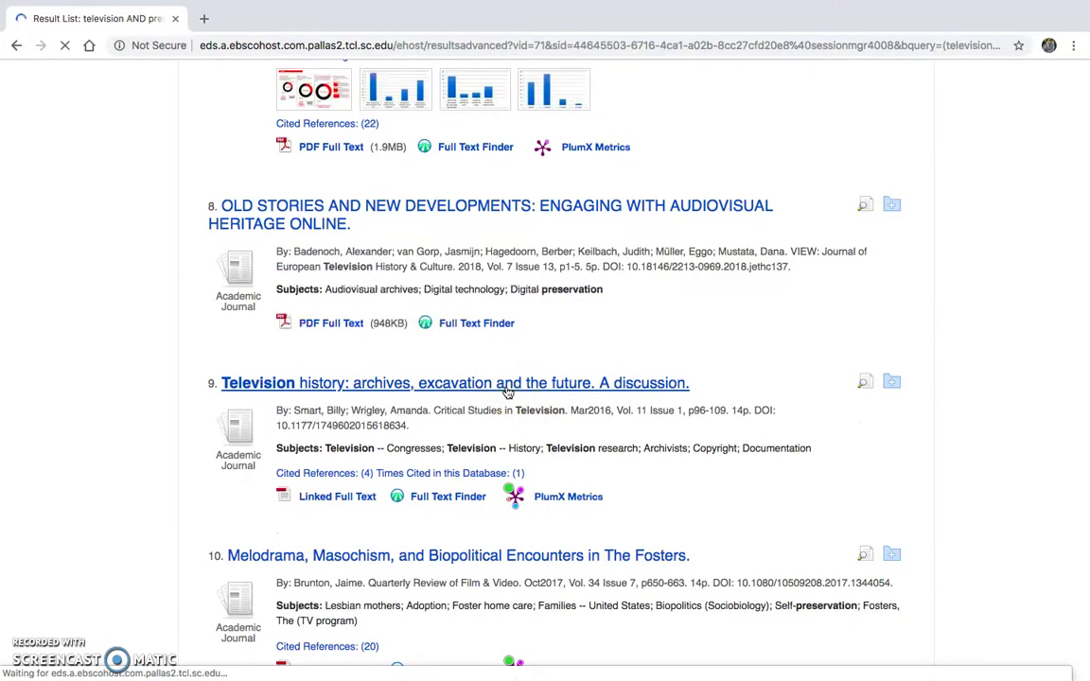
{"action": "scroll", "coordinate": [508, 391], "scroll_direction": "down", "scroll_amount": 5}
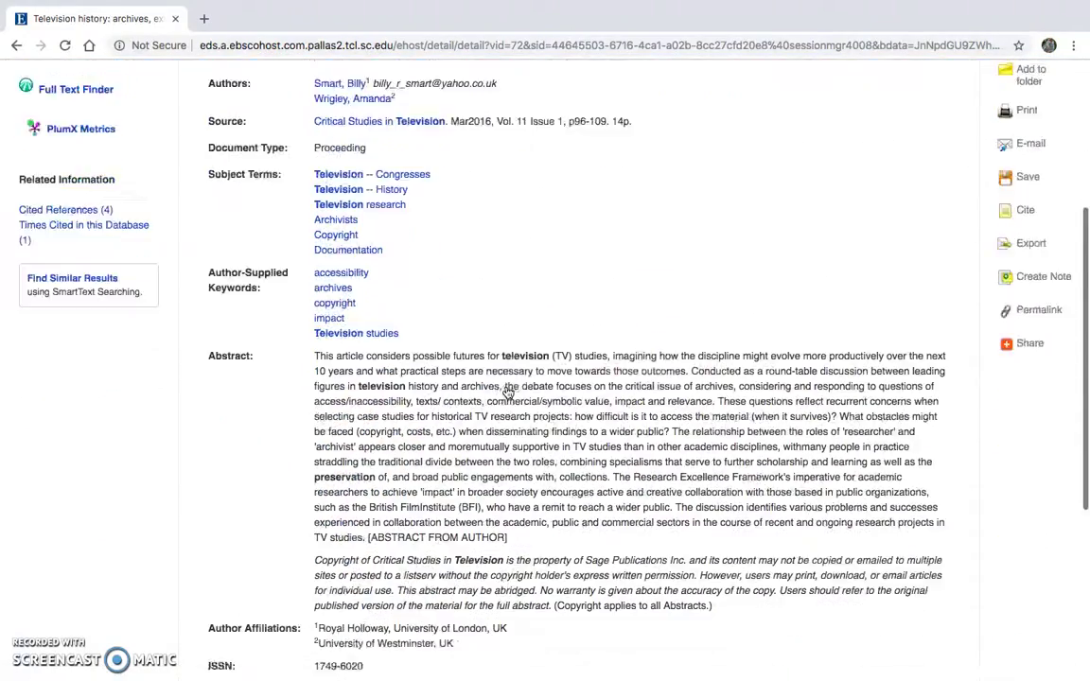
{"action": "scroll", "coordinate": [508, 391], "scroll_direction": "down", "scroll_amount": 1}
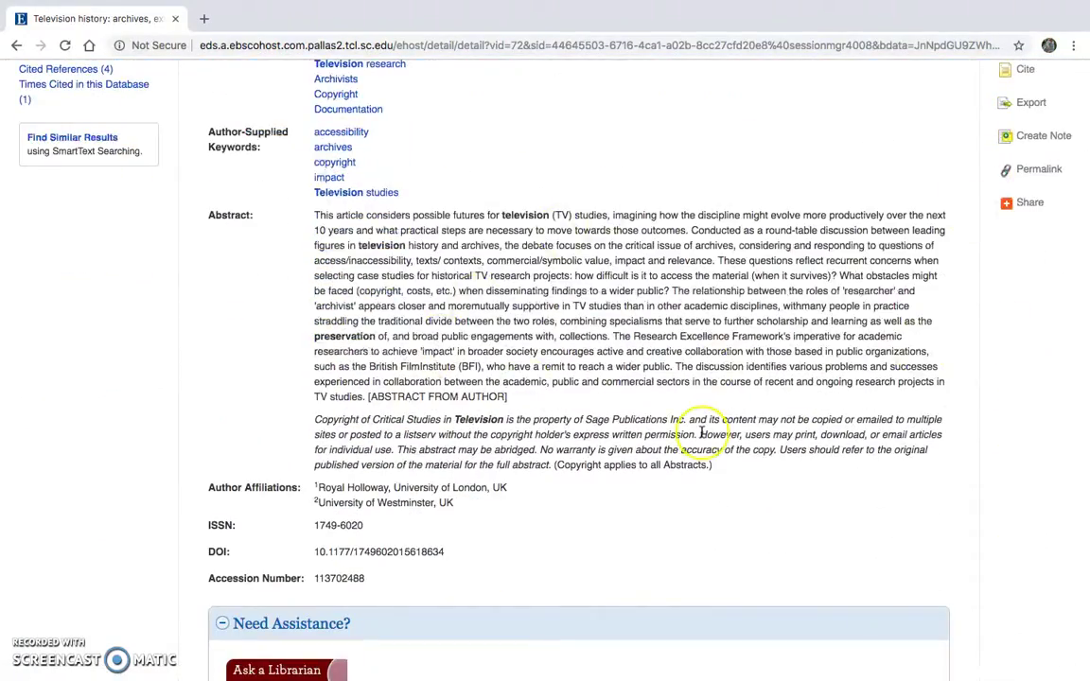
{"action": "scroll", "coordinate": [701, 433], "scroll_direction": "up", "scroll_amount": 2}
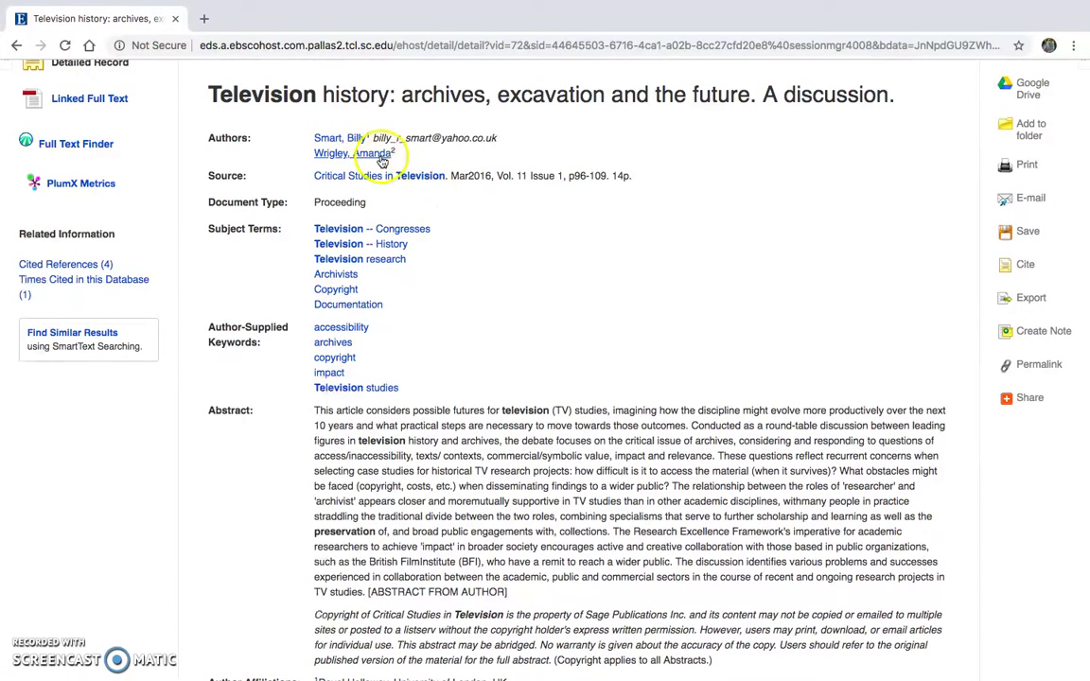
- Look up the first author's other articles, return to the record, and view its linked full-text PDF before closing it
{"action": "left_click", "coordinate": [346, 139]}
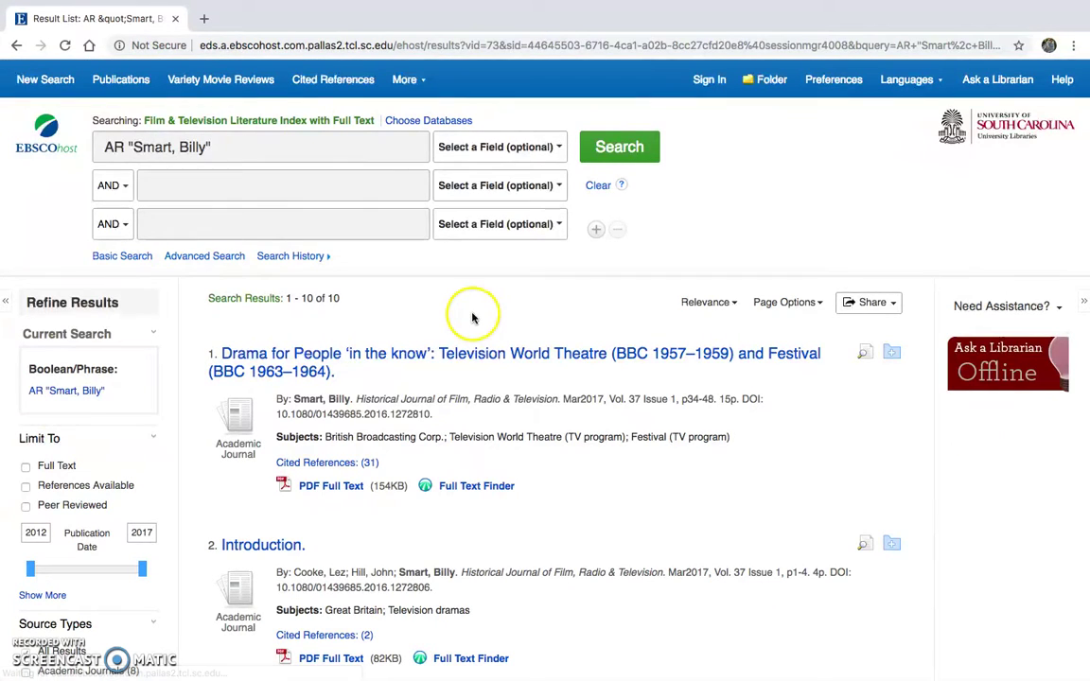
{"action": "left_click", "coordinate": [17, 46]}
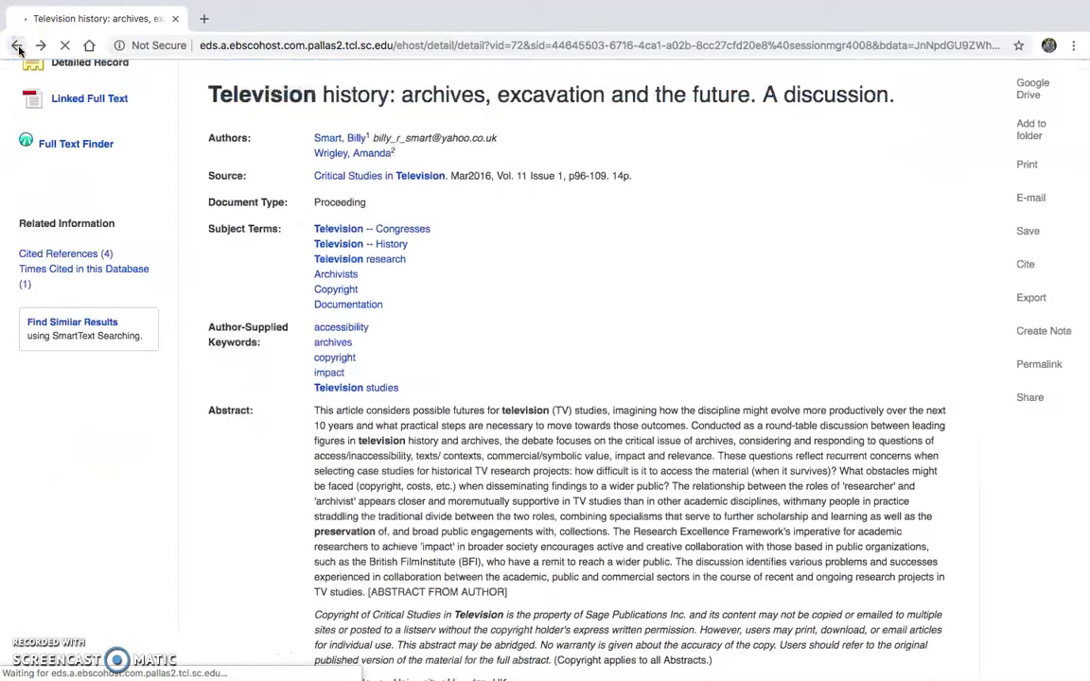
{"action": "scroll", "coordinate": [118, 236], "scroll_direction": "up", "scroll_amount": 5}
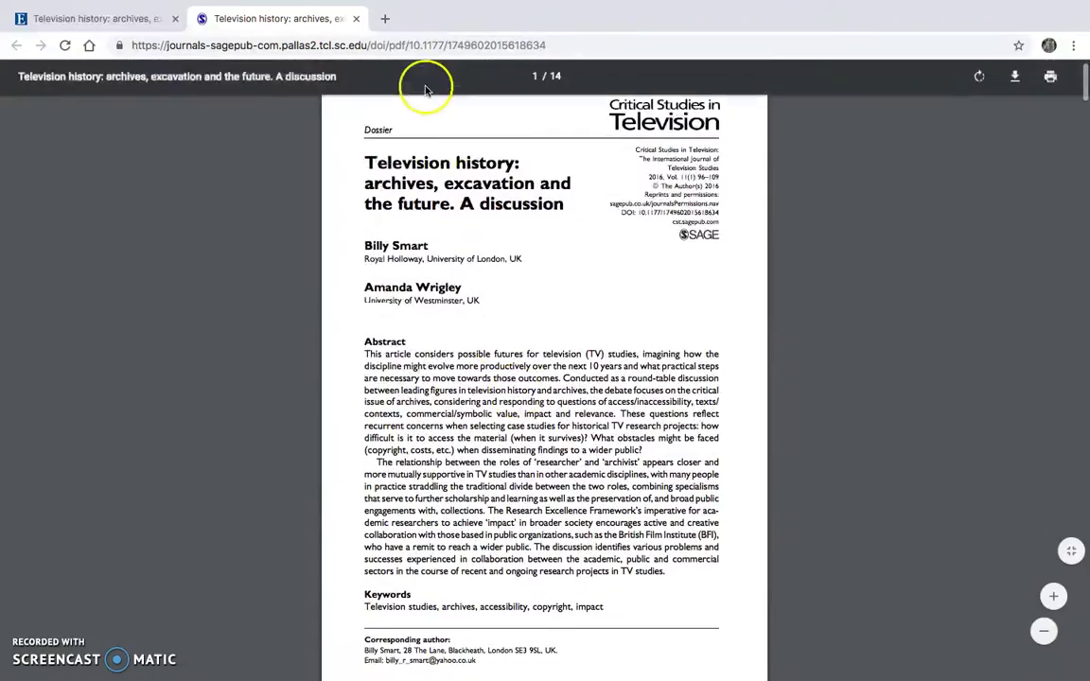
{"action": "left_click", "coordinate": [356, 19]}
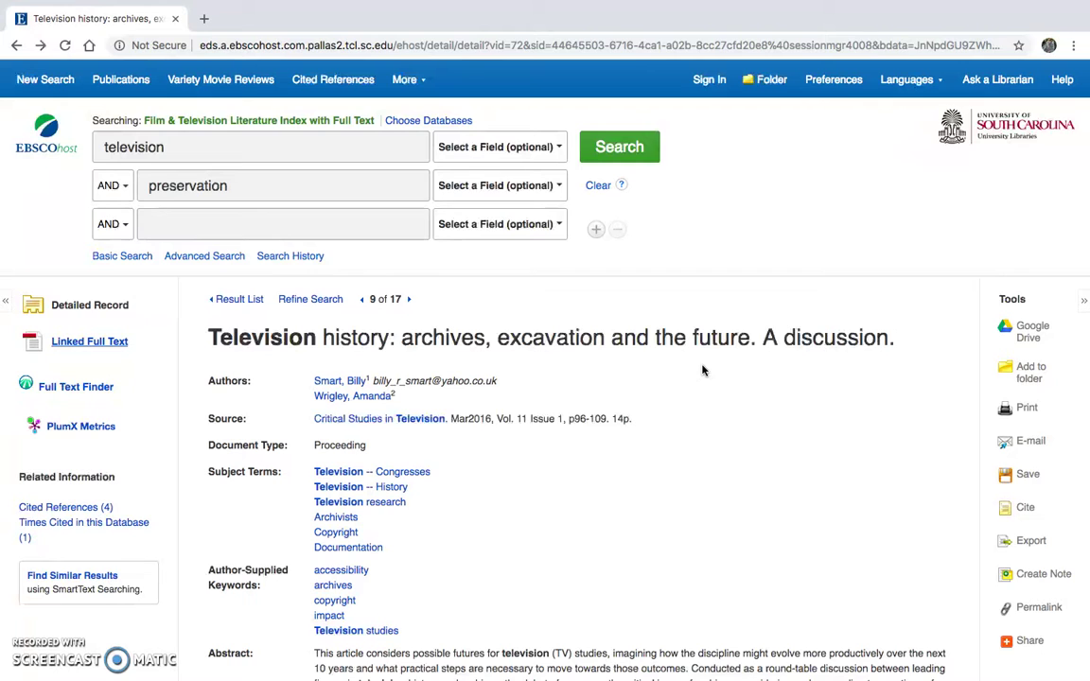
- Replace the first search term with "film" and rerun the search together with "preservation"
{"action": "double_click", "coordinate": [186, 145]}
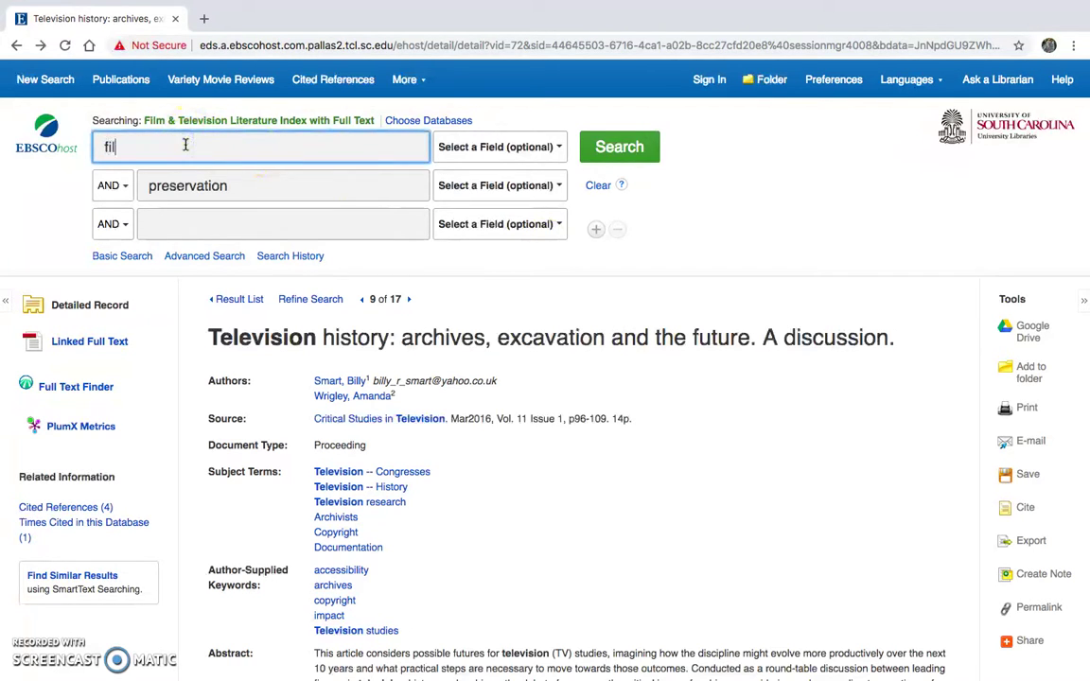
{"action": "left_click", "coordinate": [613, 147]}
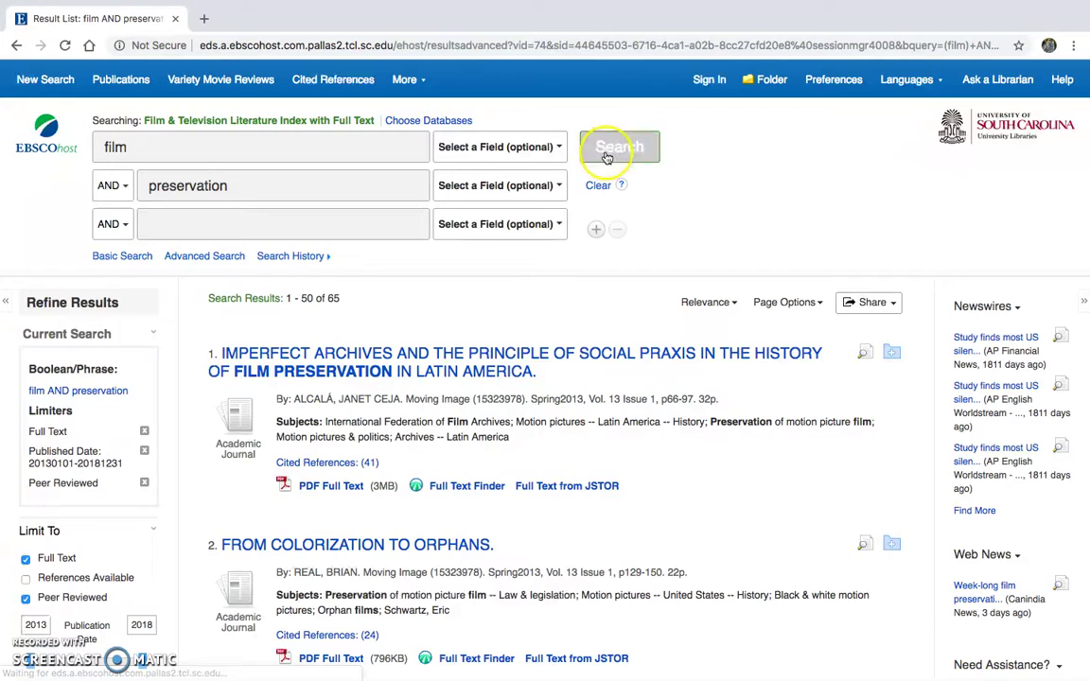
{"action": "scroll", "coordinate": [506, 324], "scroll_direction": "down", "scroll_amount": 2}
{"action": "scroll", "coordinate": [505, 324], "scroll_direction": "up", "scroll_amount": 2}
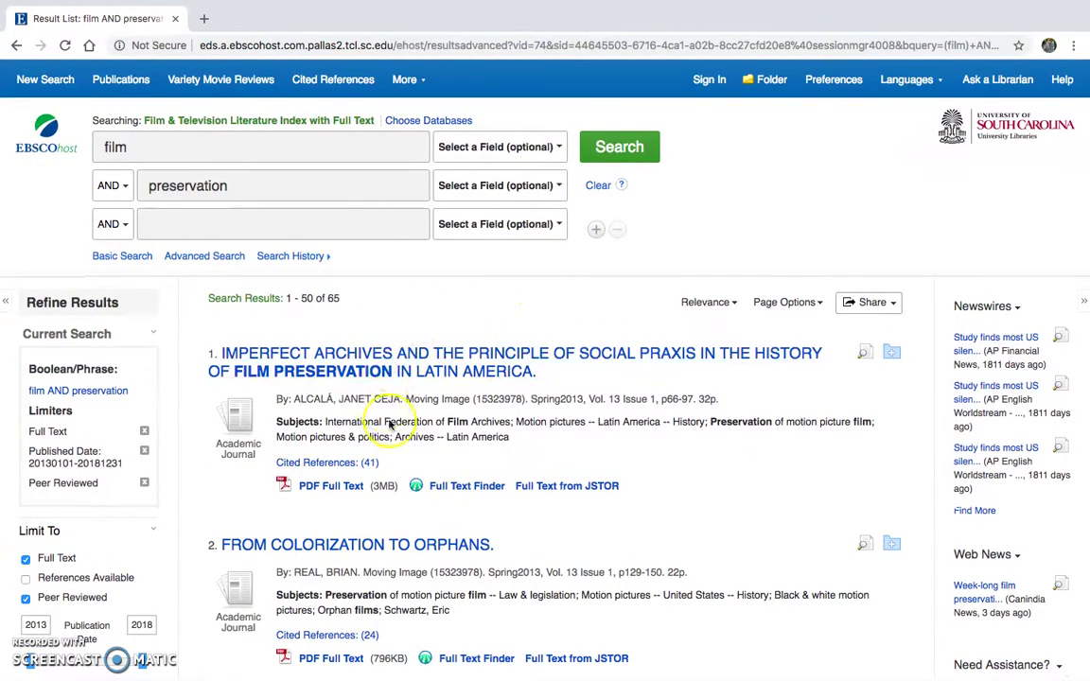
- Examine the film preservation results and the subject, publication, publisher and language filters available for refining them
{"action": "scroll", "coordinate": [665, 460], "scroll_direction": "down", "scroll_amount": 6}
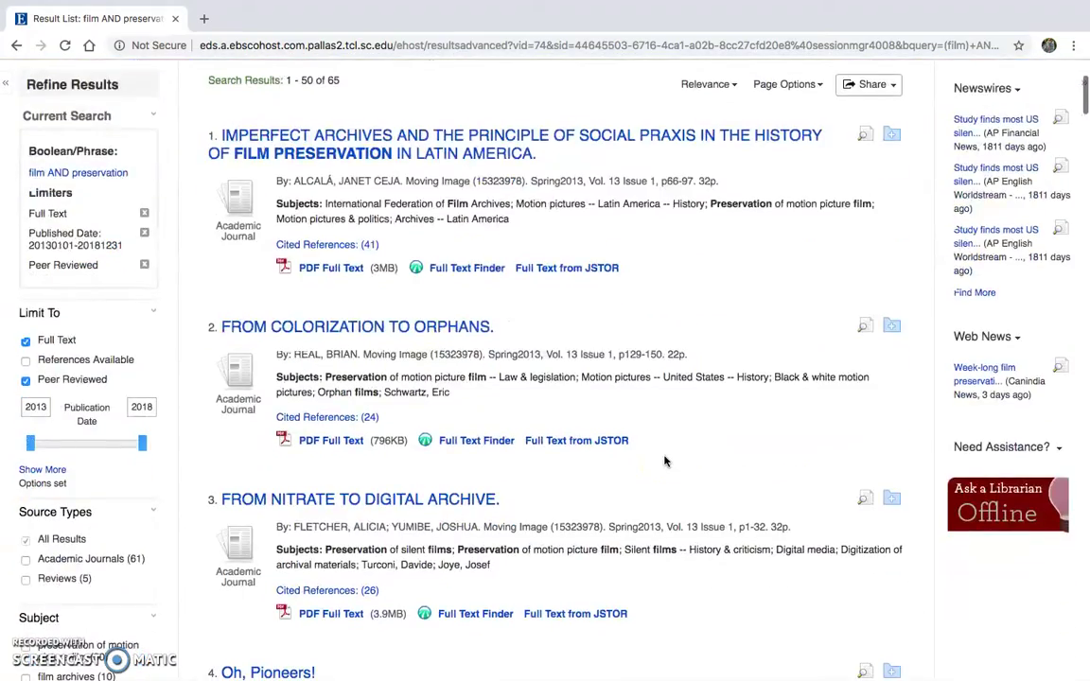
{"action": "scroll", "coordinate": [665, 461], "scroll_direction": "down", "scroll_amount": 2}
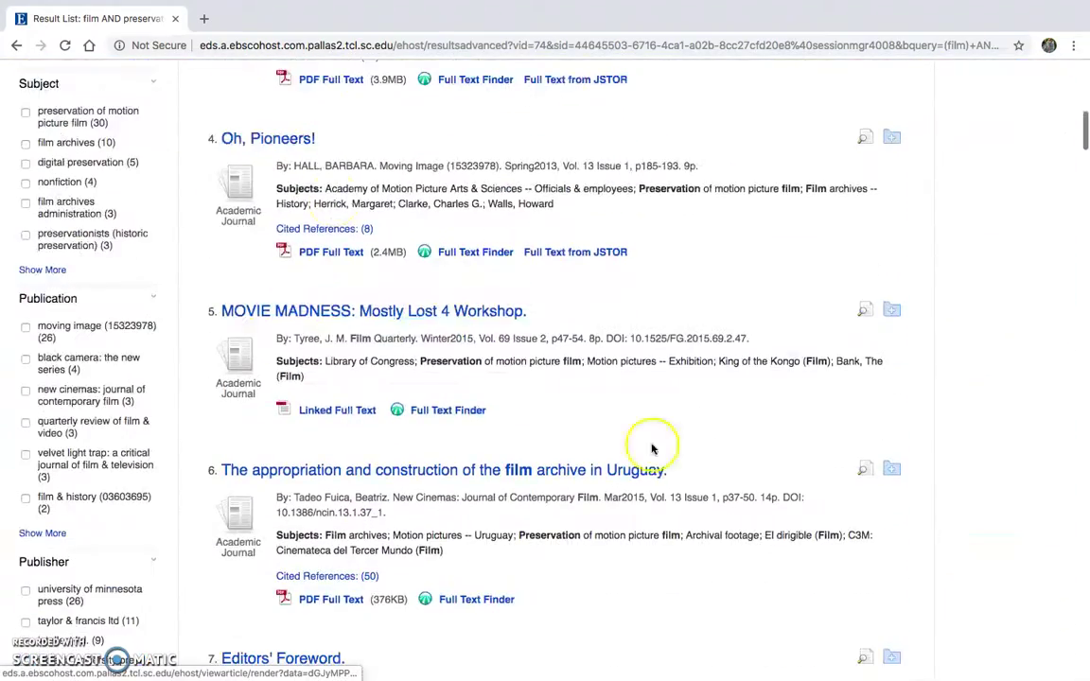
{"action": "scroll", "coordinate": [130, 399], "scroll_direction": "down", "scroll_amount": 2}
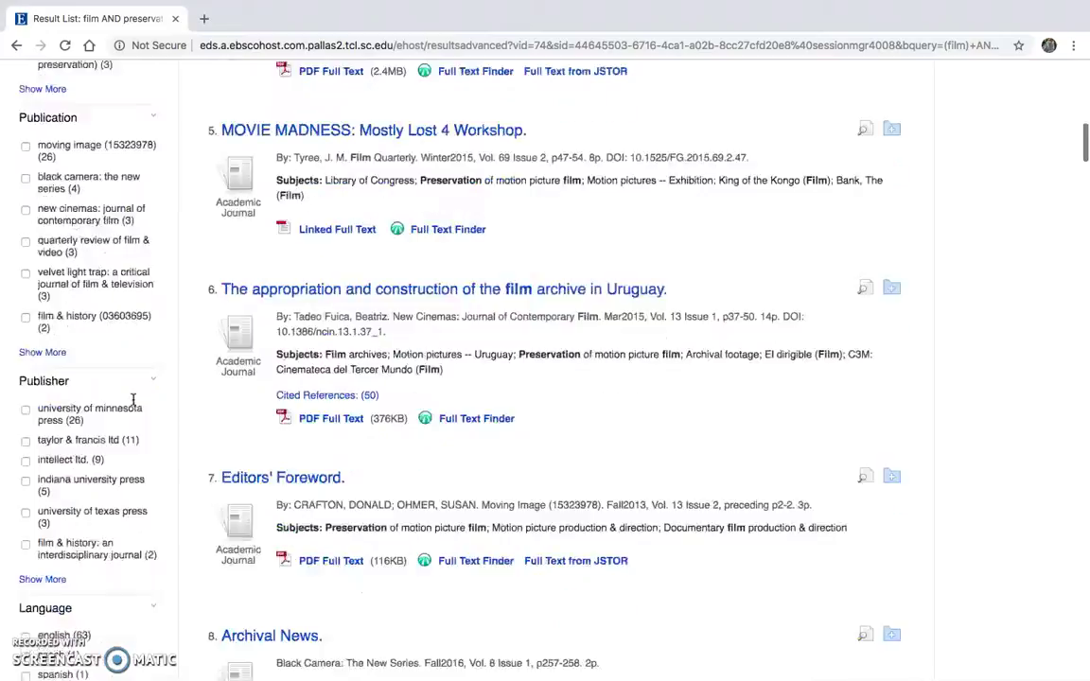
{"action": "scroll", "coordinate": [134, 397], "scroll_direction": "up", "scroll_amount": 3}
{"action": "scroll", "coordinate": [134, 399], "scroll_direction": "up", "scroll_amount": 2}
{"action": "scroll", "coordinate": [133, 399], "scroll_direction": "down", "scroll_amount": 5}
{"action": "scroll", "coordinate": [133, 399], "scroll_direction": "down", "scroll_amount": 1}
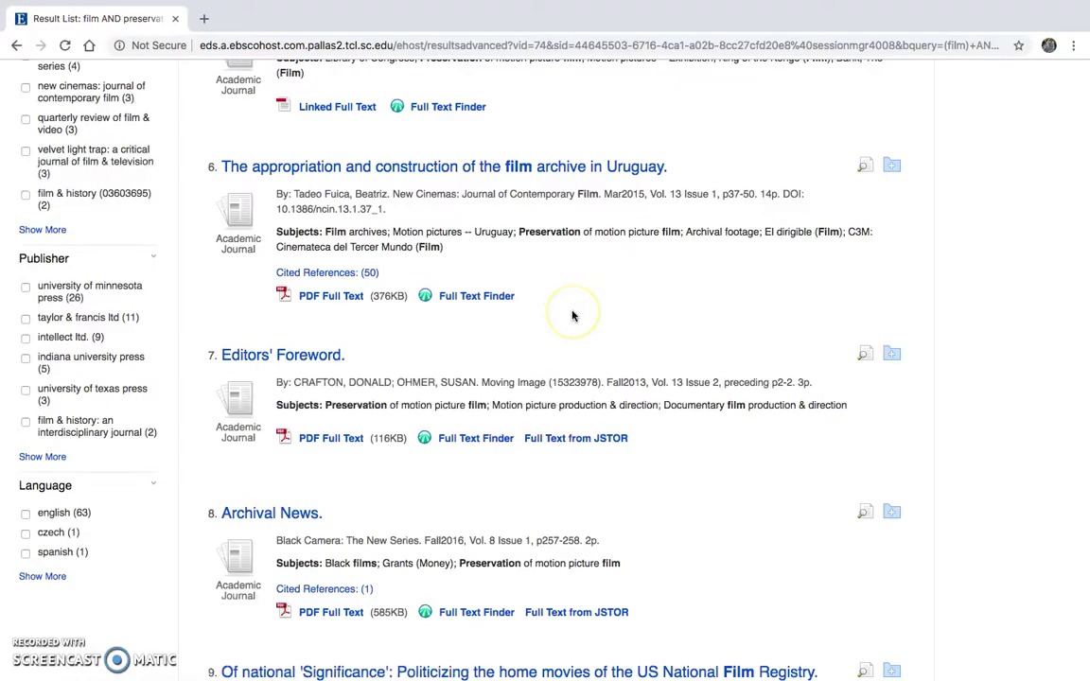
{"action": "scroll", "coordinate": [572, 316], "scroll_direction": "up", "scroll_amount": 10}
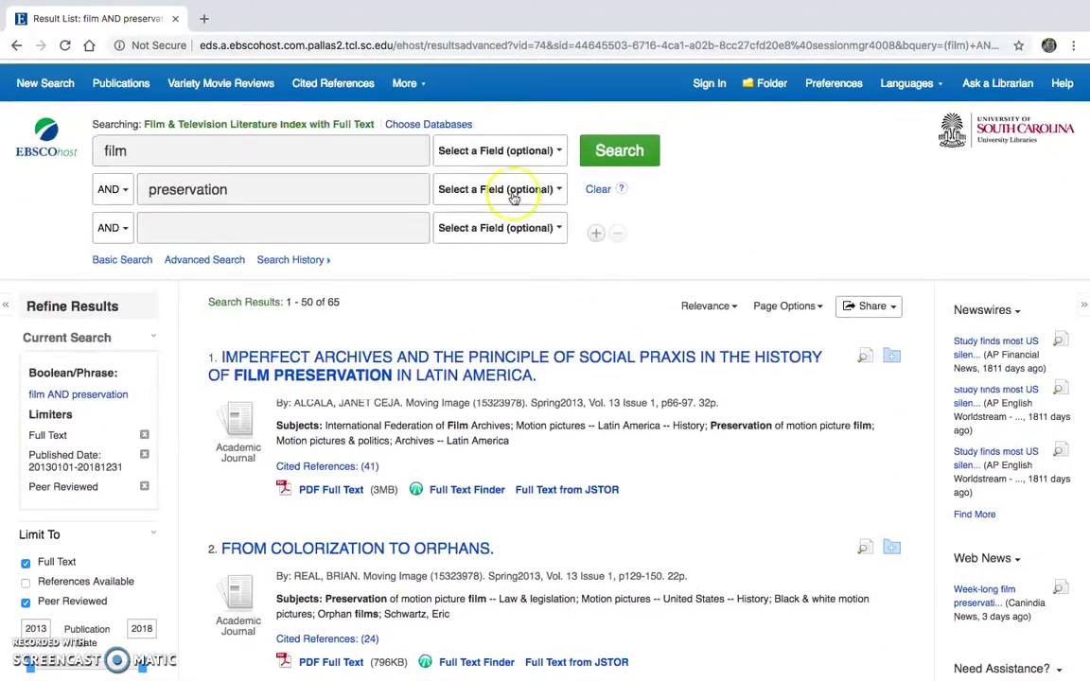
- Open the image search for the Film Image Collection and search it for "mary tyler moore"
{"action": "mouse_move", "coordinate": [412, 82]}
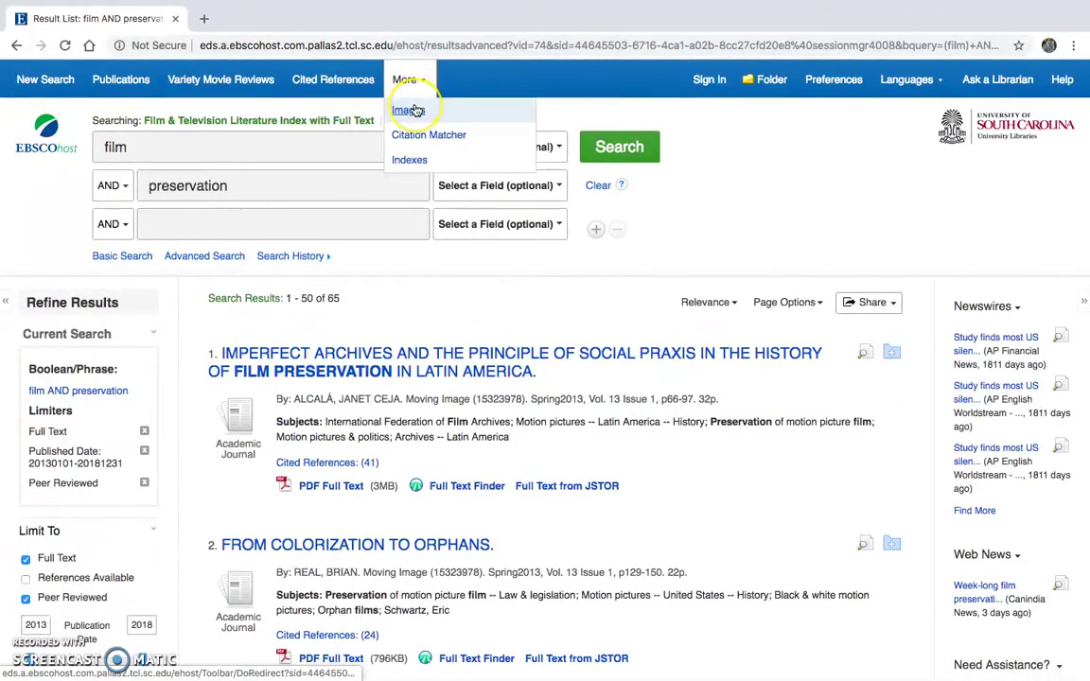
{"action": "left_click", "coordinate": [413, 110]}
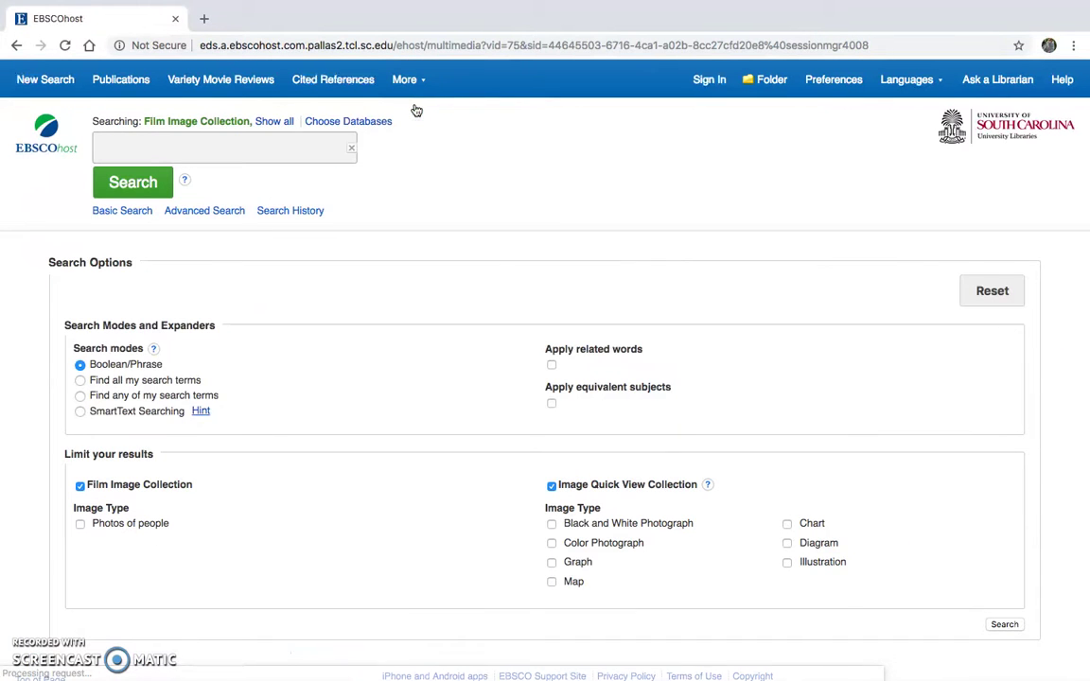
{"action": "left_click", "coordinate": [265, 146]}
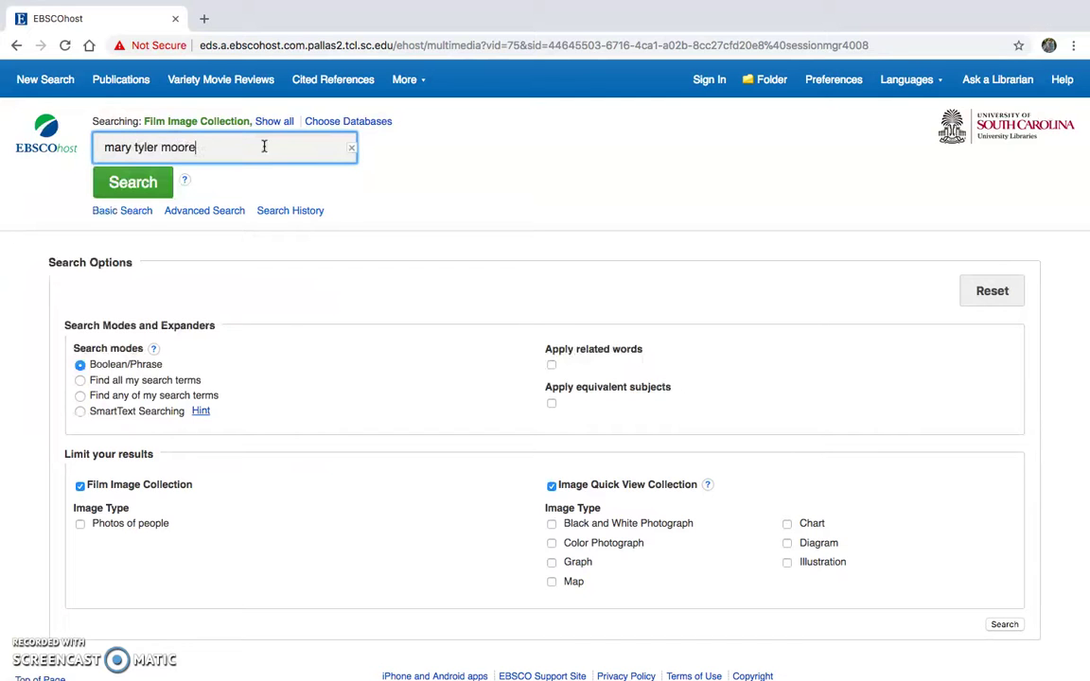
{"action": "key", "text": "Return"}
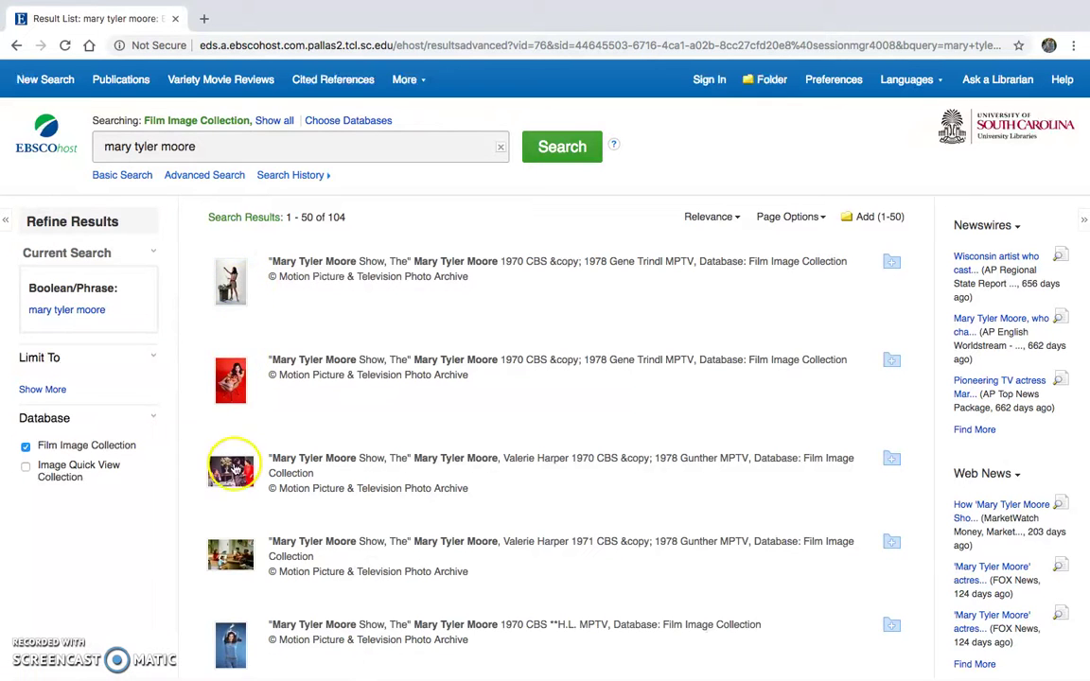
- Browse the image results, view the 1976 photo of Mary Tyler Moore and Betty White, and return to the result list
{"action": "scroll", "coordinate": [407, 485], "scroll_direction": "down", "scroll_amount": 5}
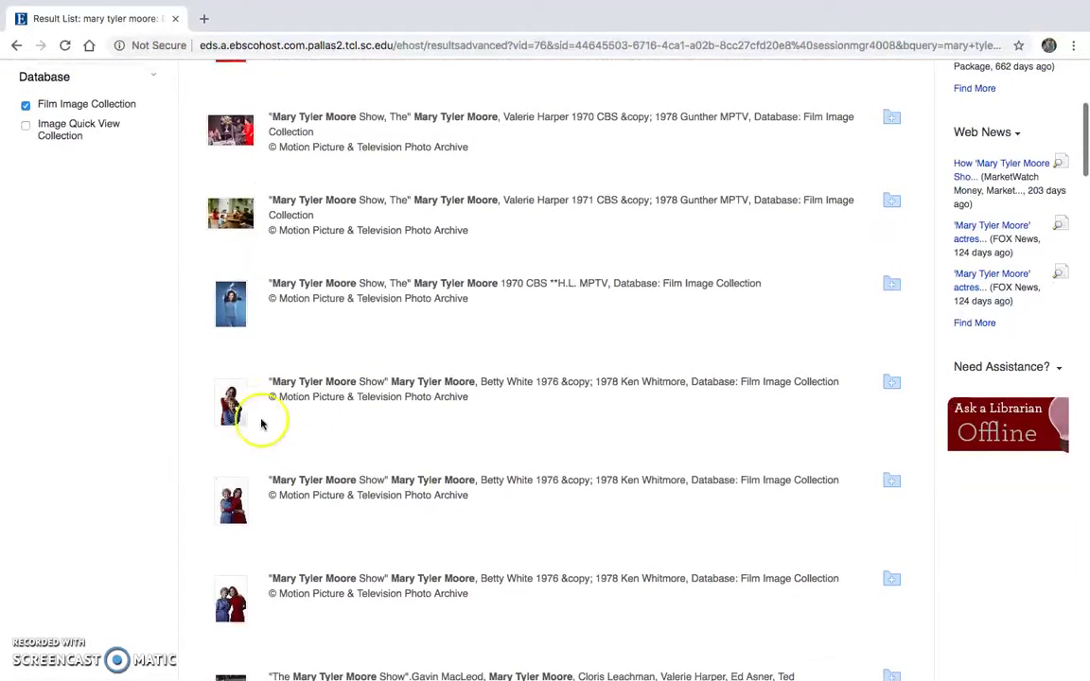
{"action": "left_click", "coordinate": [242, 409]}
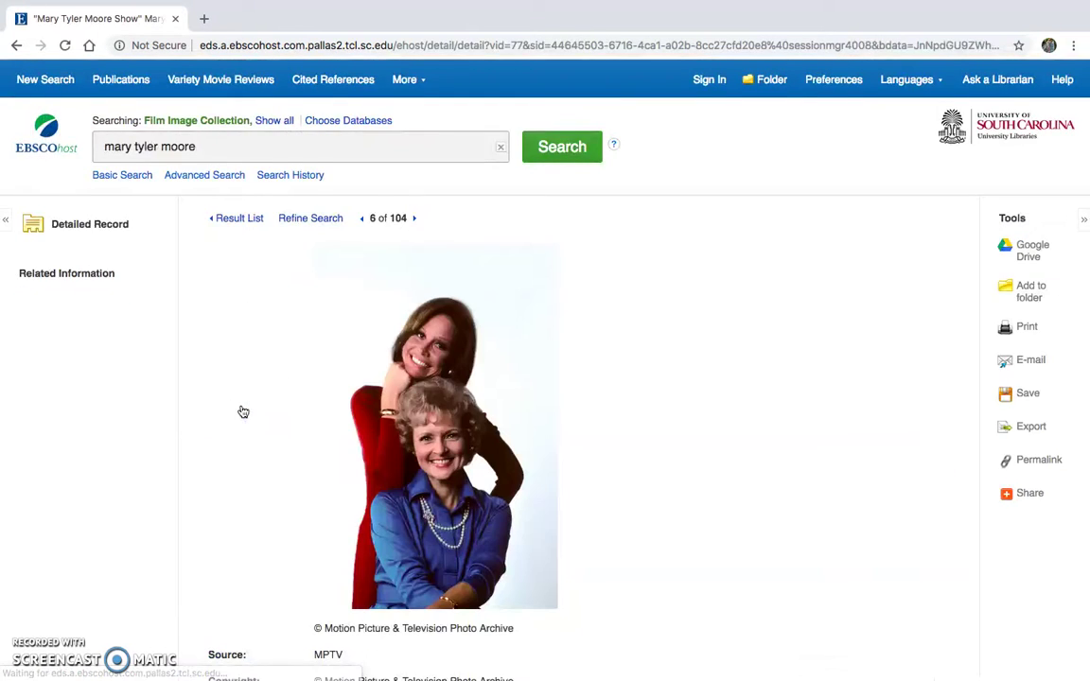
{"action": "scroll", "coordinate": [243, 412], "scroll_direction": "down", "scroll_amount": 2}
{"action": "scroll", "coordinate": [661, 358], "scroll_direction": "up", "scroll_amount": 2}
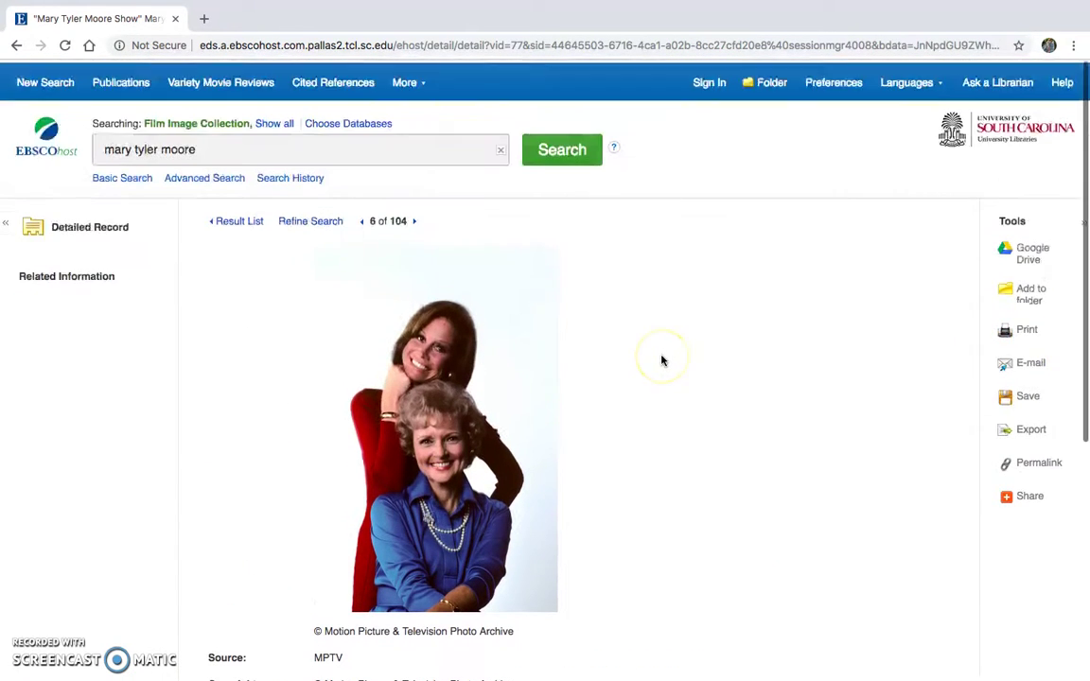
{"action": "left_click", "coordinate": [13, 46]}
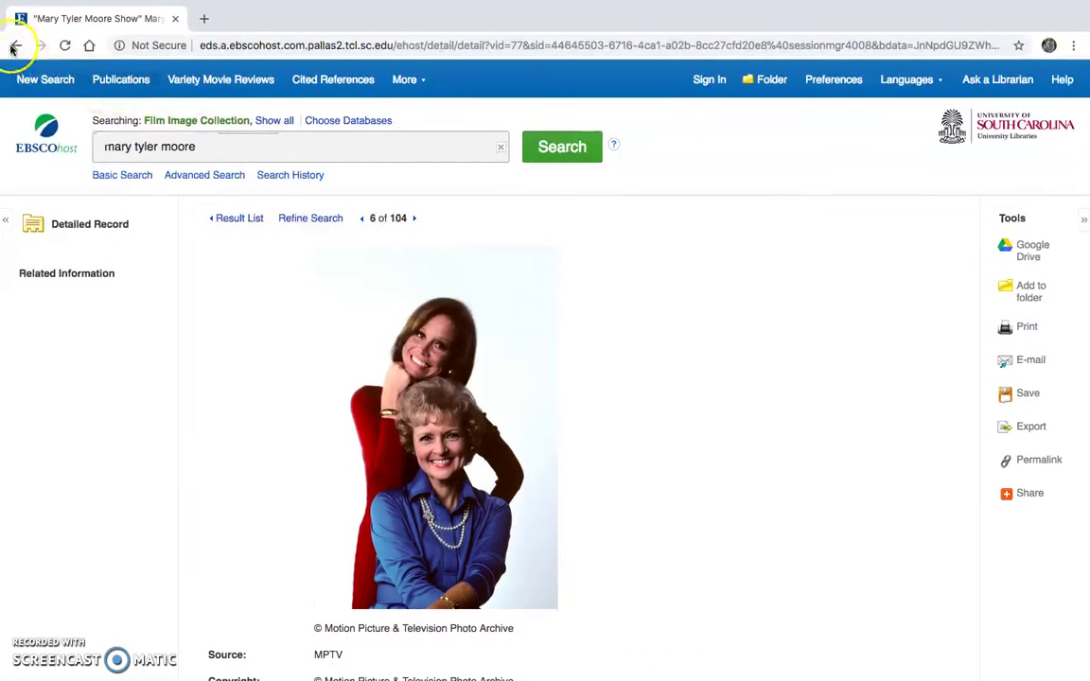
{"action": "left_click", "coordinate": [227, 218]}
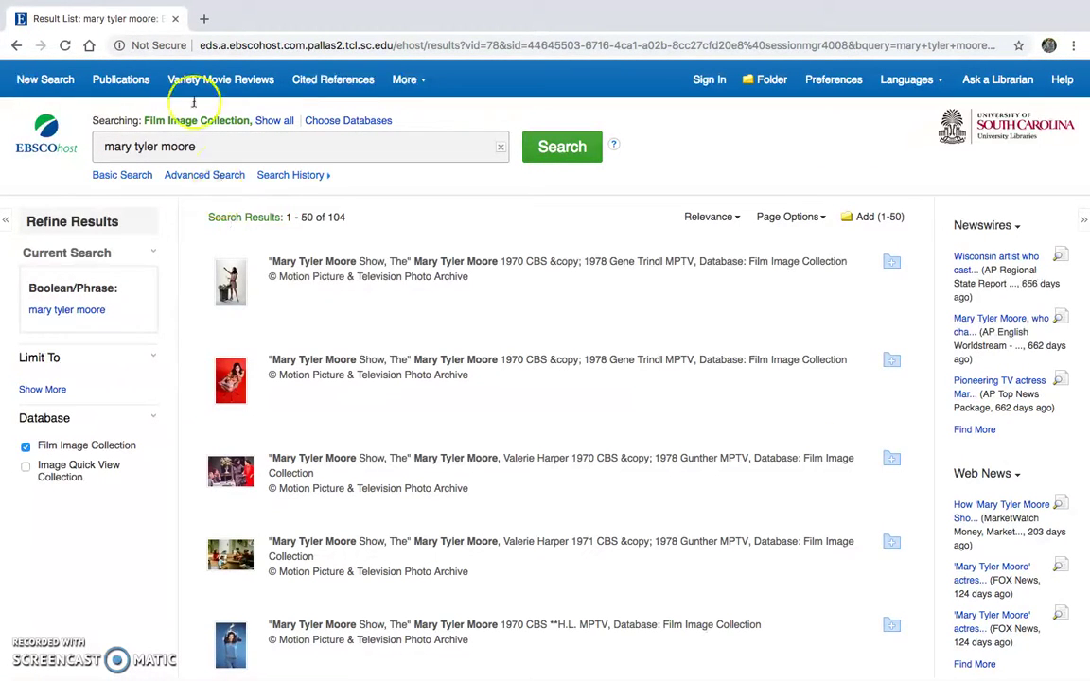
- Open the database's publications list and browse the titles under A and B
{"action": "left_click", "coordinate": [121, 81]}
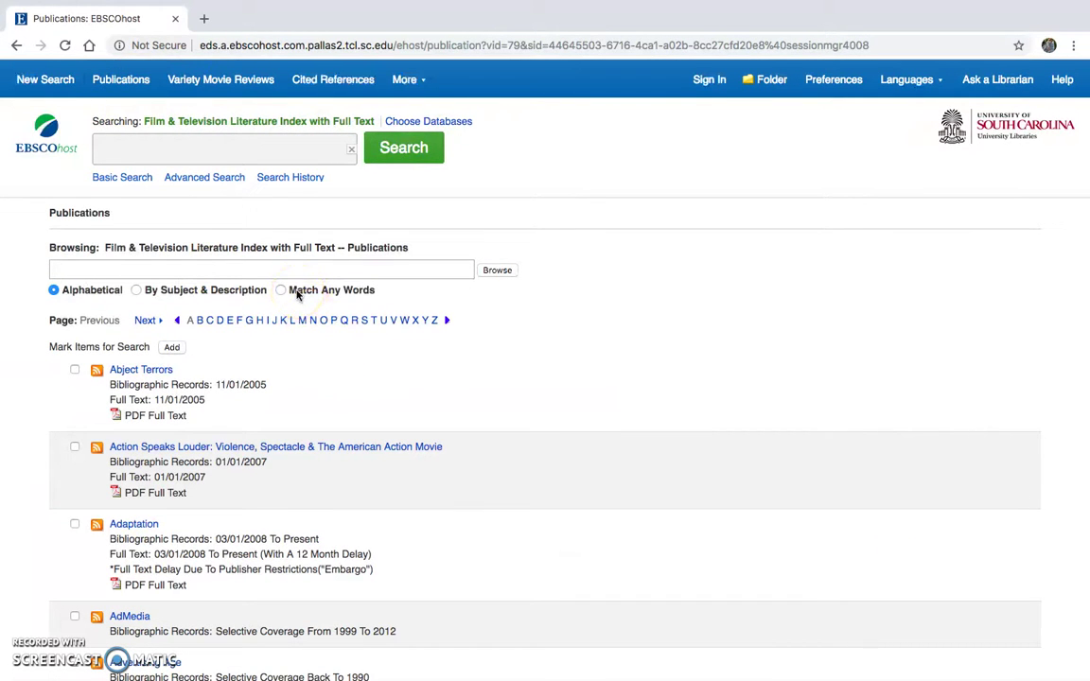
{"action": "scroll", "coordinate": [525, 348], "scroll_direction": "down", "scroll_amount": 10}
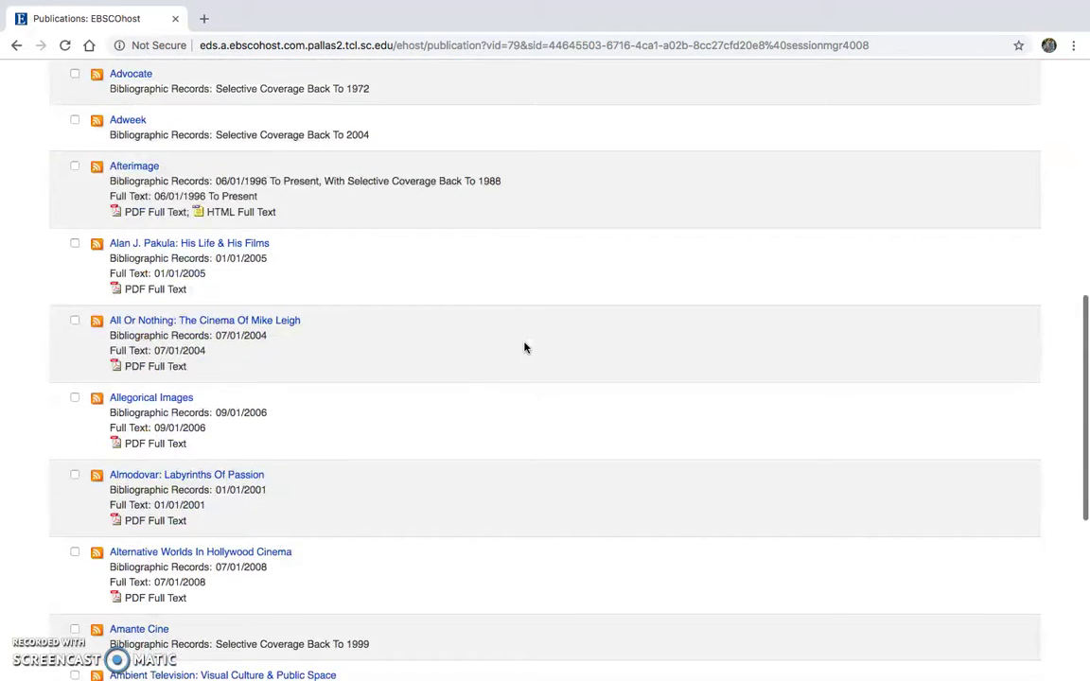
{"action": "scroll", "coordinate": [525, 349], "scroll_direction": "down", "scroll_amount": 7}
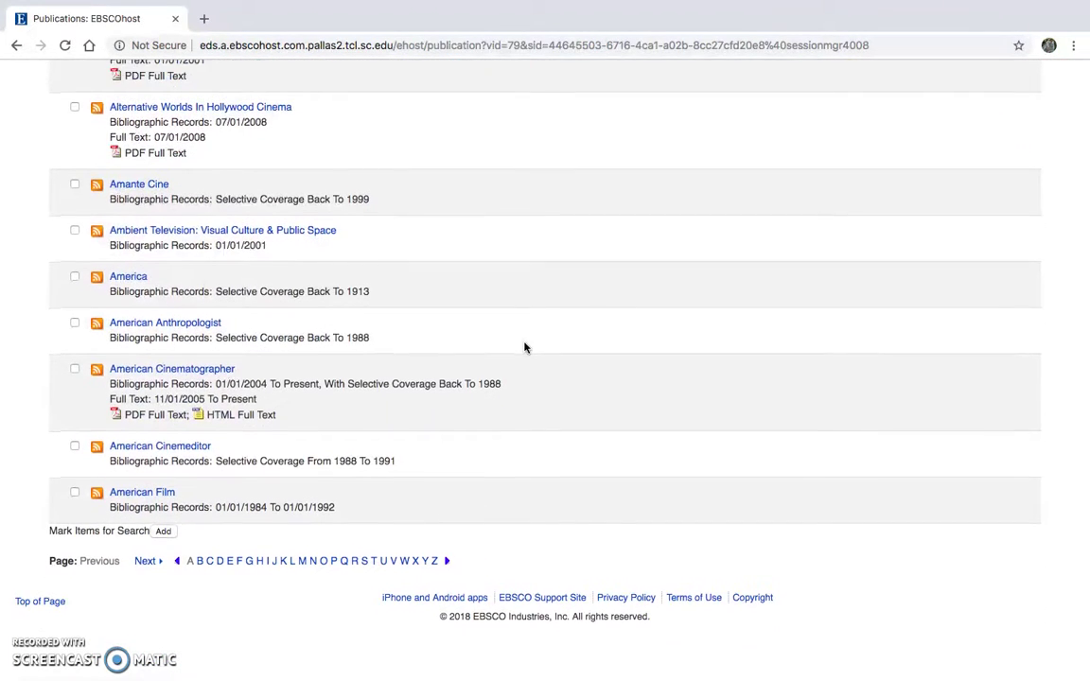
{"action": "left_click", "coordinate": [406, 610]}
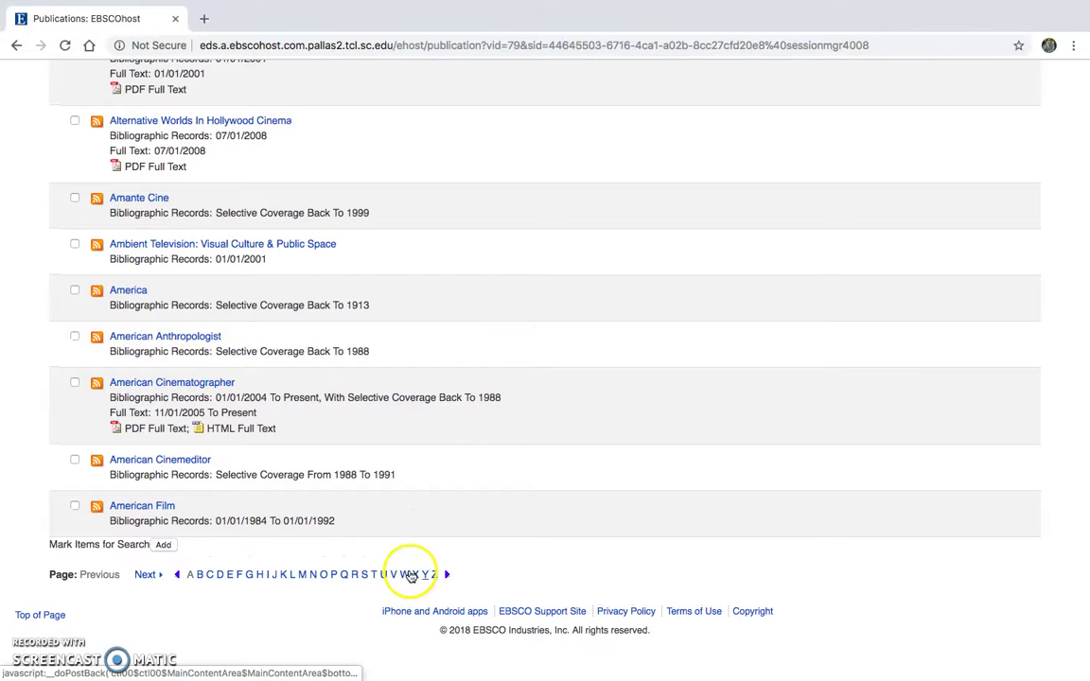
{"action": "left_click", "coordinate": [199, 575]}
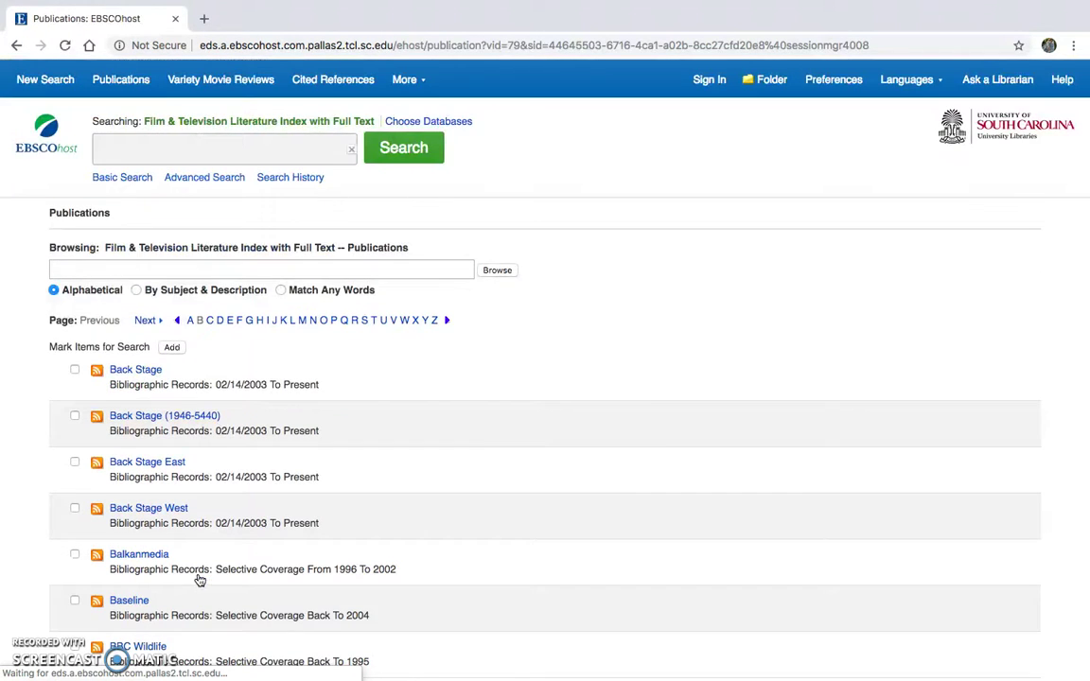
{"action": "scroll", "coordinate": [639, 428], "scroll_direction": "down", "scroll_amount": 5}
{"action": "scroll", "coordinate": [643, 417], "scroll_direction": "down", "scroll_amount": 5}
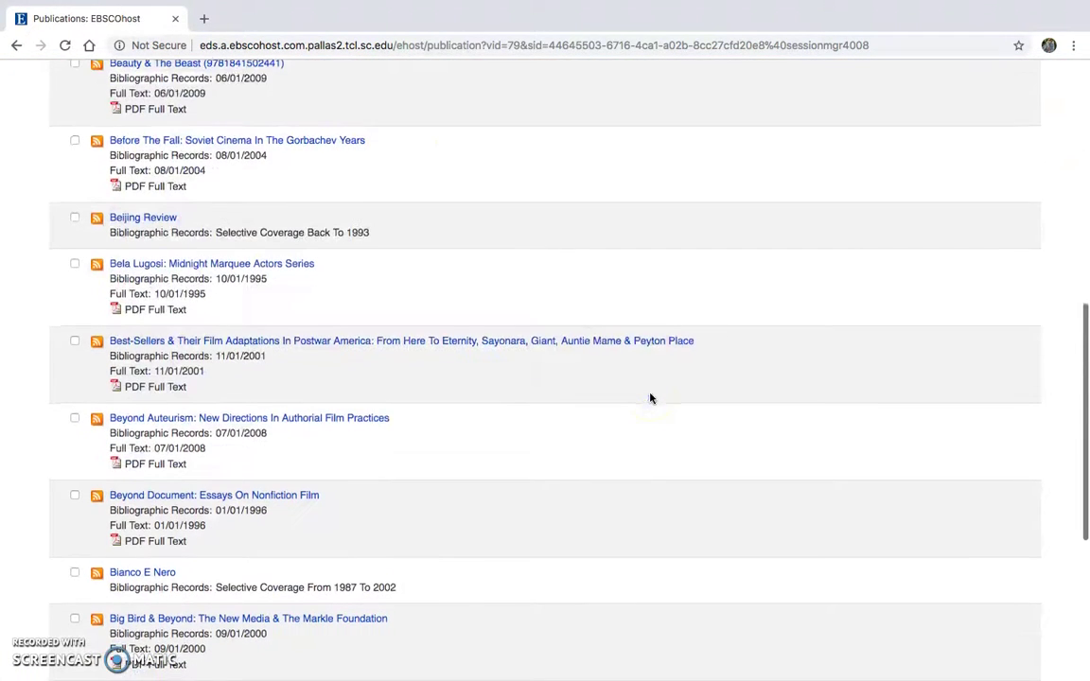
{"action": "scroll", "coordinate": [443, 143], "scroll_direction": "down", "scroll_amount": 1}
{"action": "scroll", "coordinate": [443, 143], "scroll_direction": "down", "scroll_amount": 2}
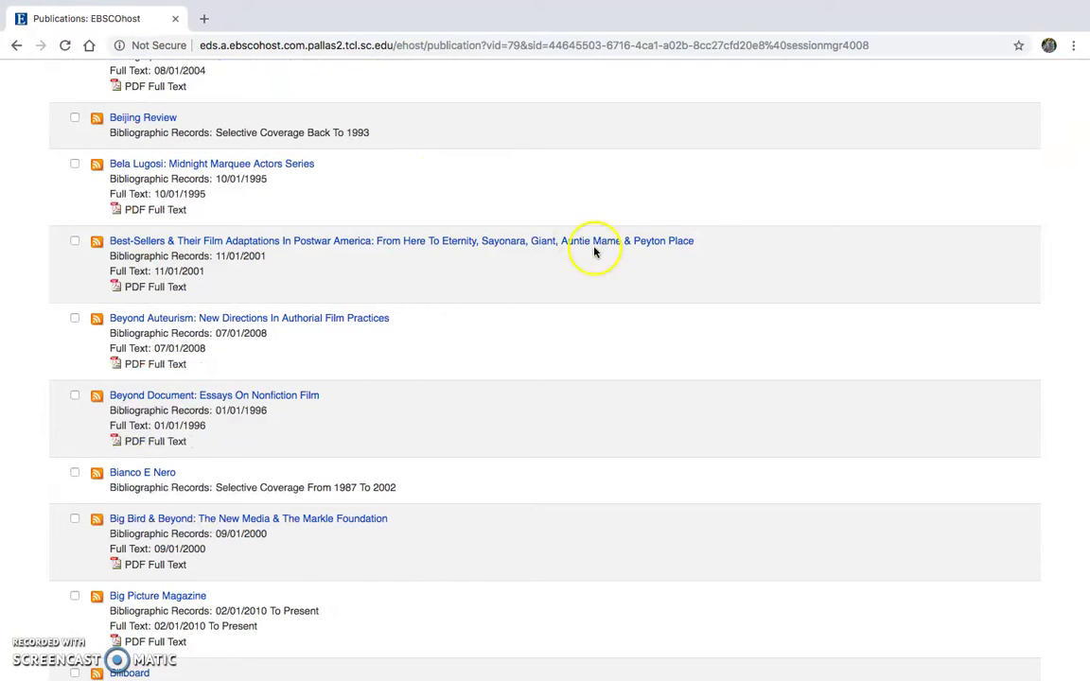
{"action": "scroll", "coordinate": [596, 365], "scroll_direction": "down", "scroll_amount": 5}
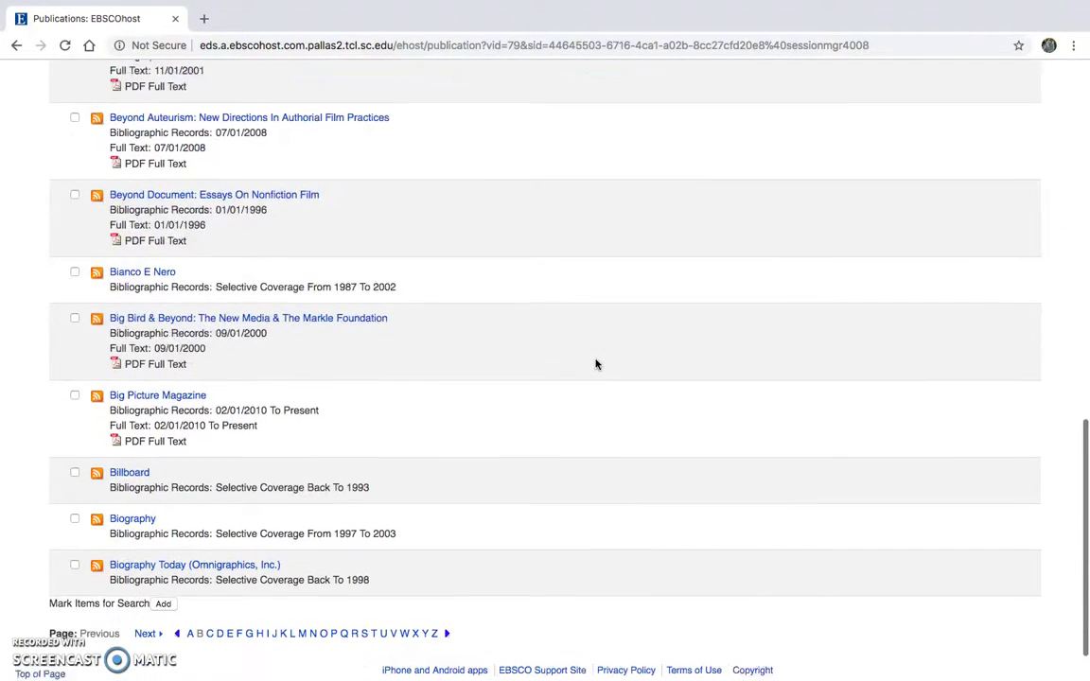
- View the publication details of "Beyond Document: Essays on Nonfiction Film" and return to the publications list
{"action": "left_click", "coordinate": [301, 181]}
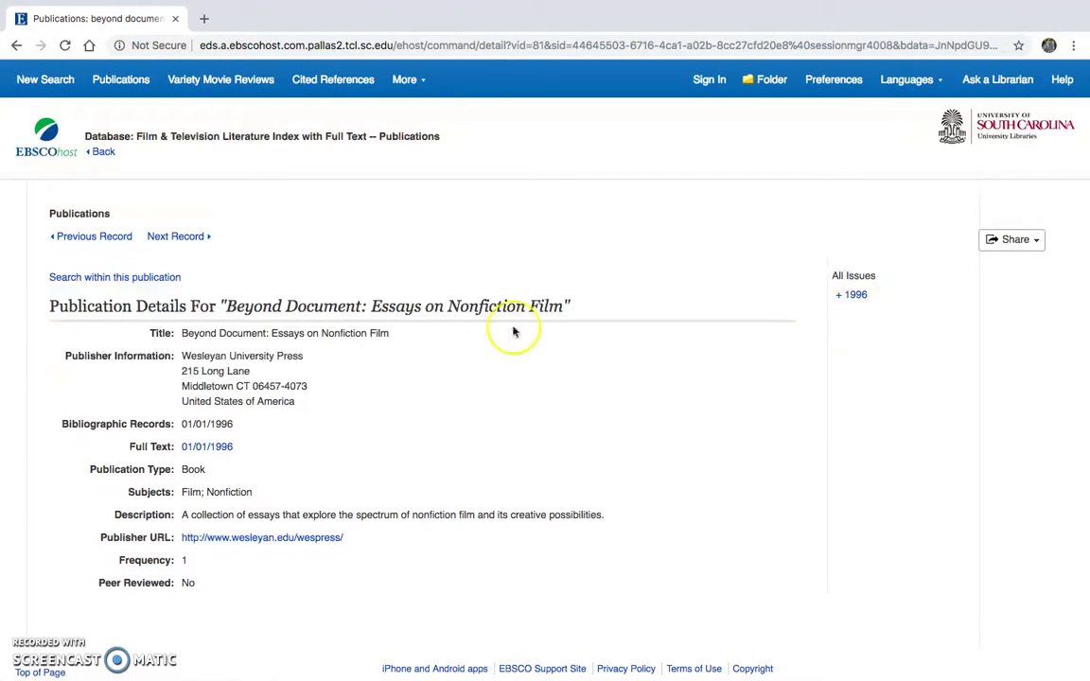
{"action": "left_click", "coordinate": [15, 46]}
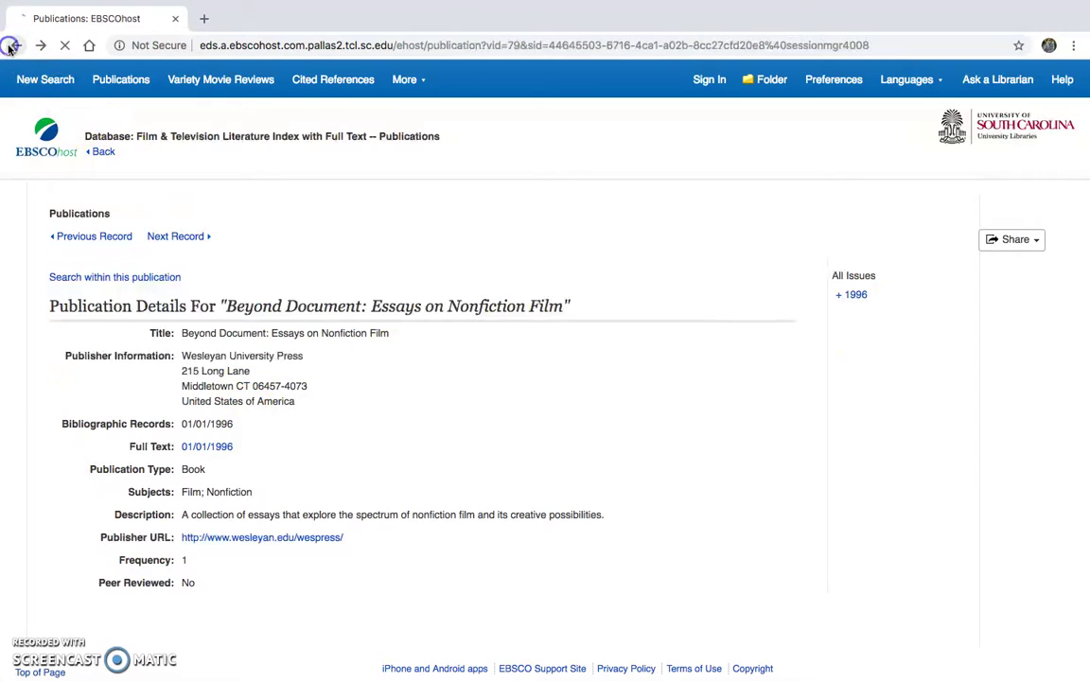
{"action": "scroll", "coordinate": [414, 289], "scroll_direction": "up", "scroll_amount": 15}
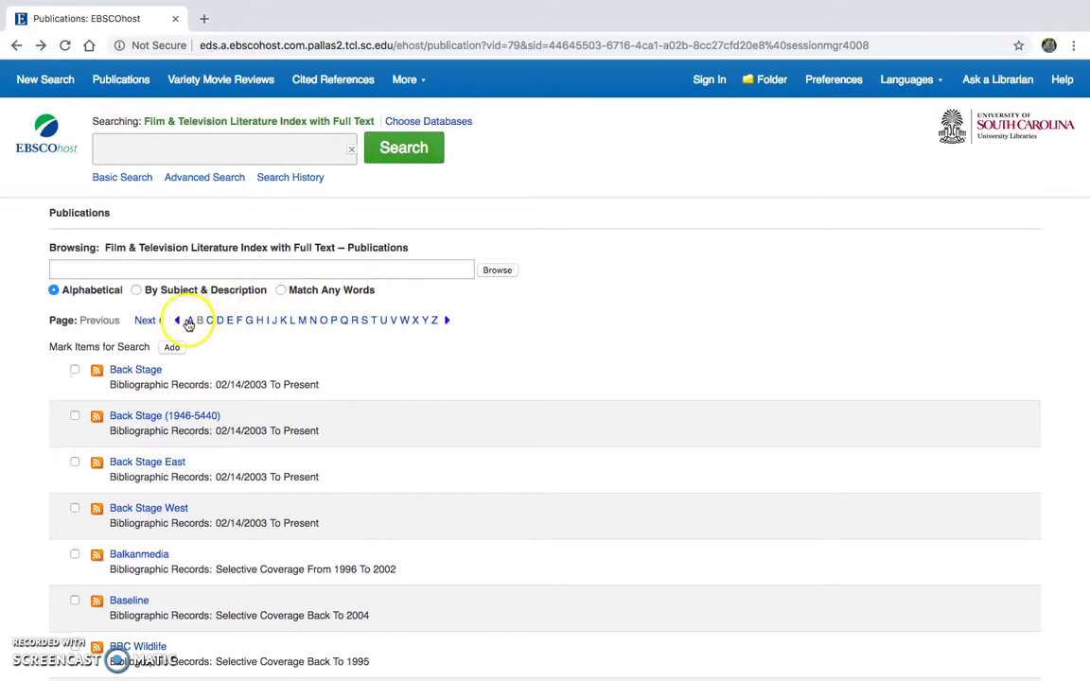
- Go back to the A titles, browse the publications for "velvet light trap", and open Velvet Light Trap: A Critical Journal of Film & Television
{"action": "left_click", "coordinate": [190, 320]}
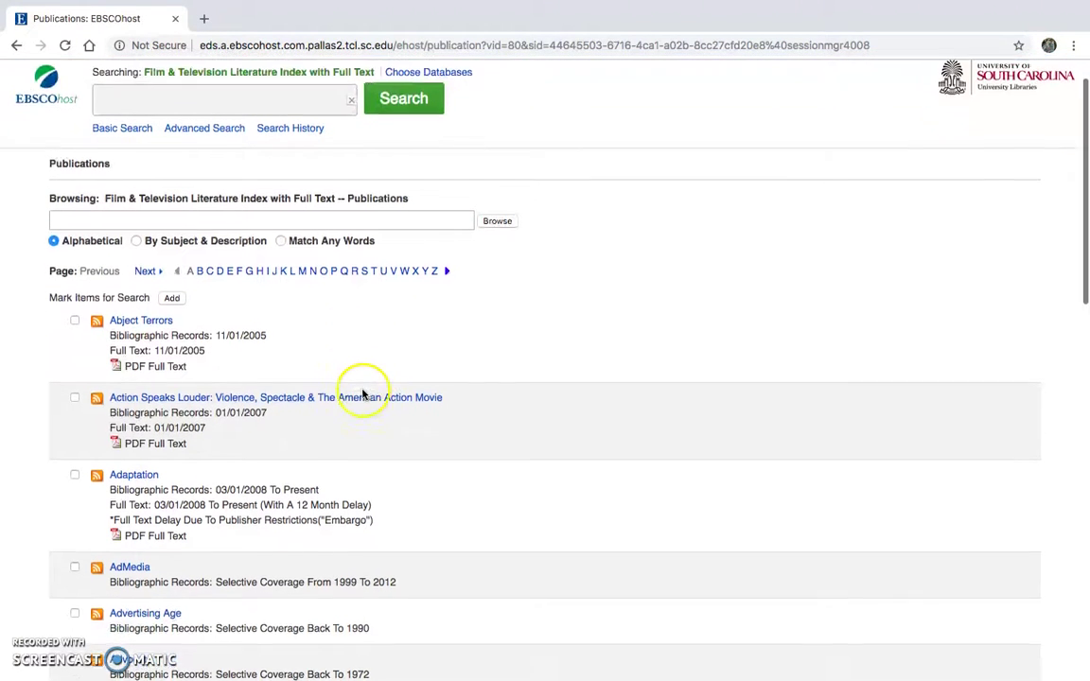
{"action": "scroll", "coordinate": [360, 389], "scroll_direction": "down", "scroll_amount": 1}
{"action": "left_click", "coordinate": [318, 221]}
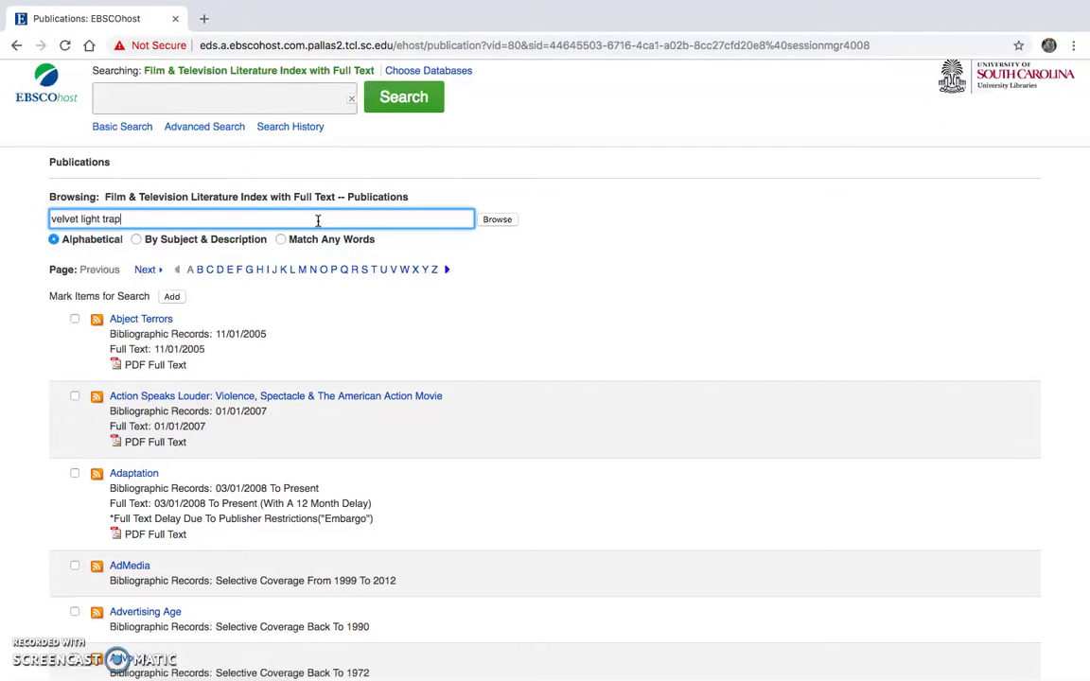
{"action": "type", "text": "velvet light trap"}
{"action": "key", "text": "Return"}
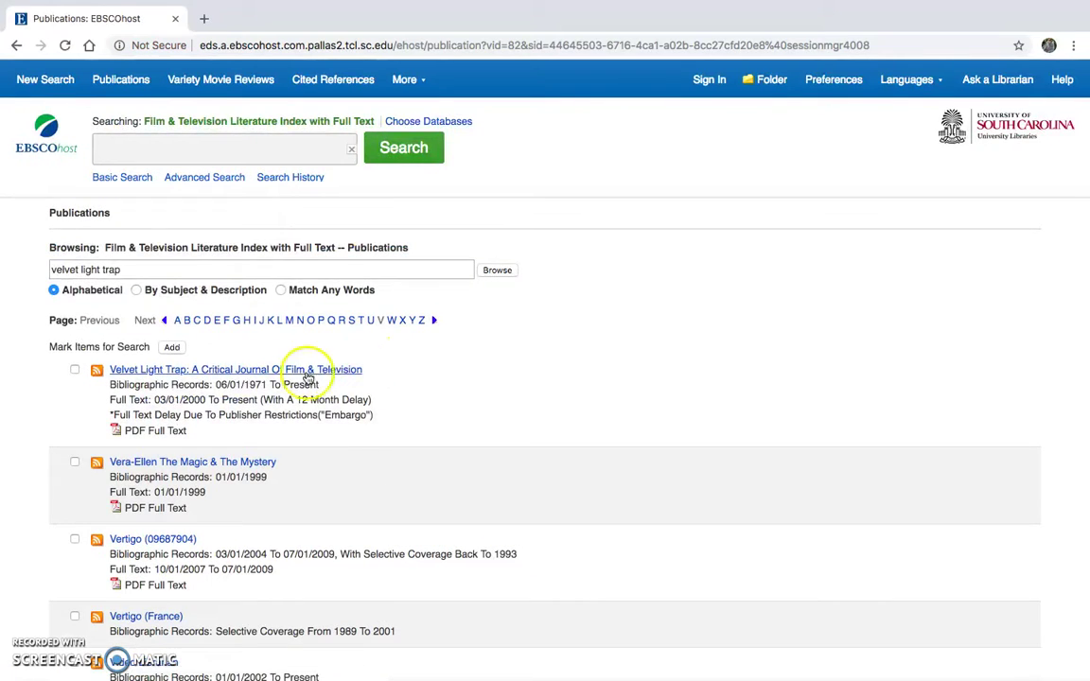
{"action": "left_click", "coordinate": [300, 370]}
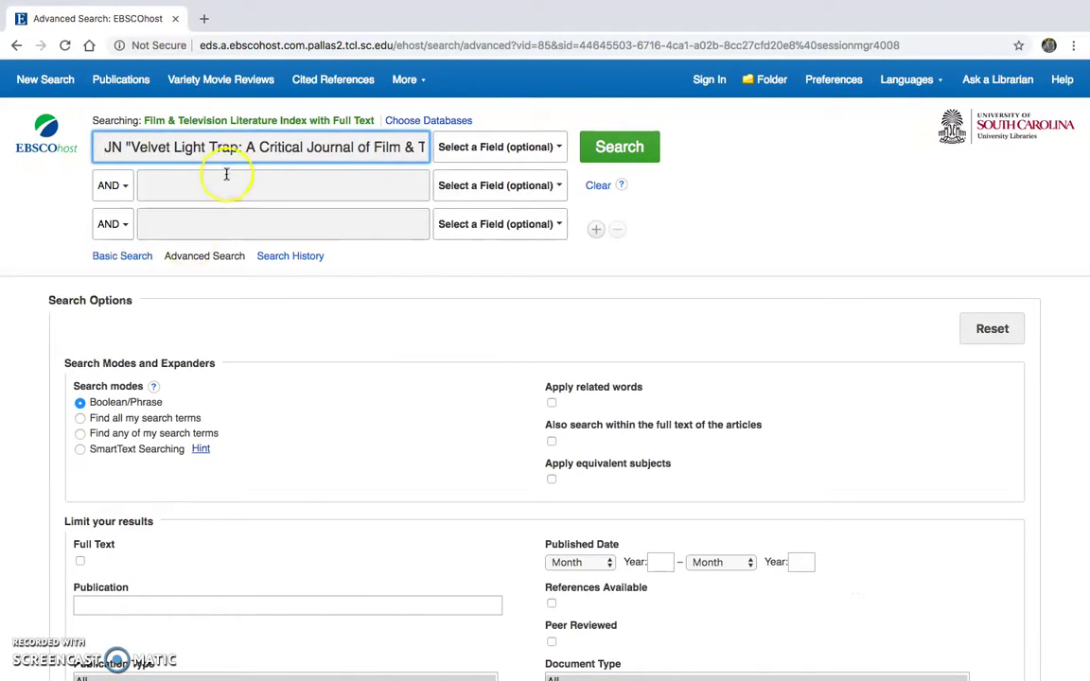
- Search within the Velvet Light Trap journal for "preservation", limiting the results to full-text and peer-reviewed items
{"action": "left_click", "coordinate": [227, 179]}
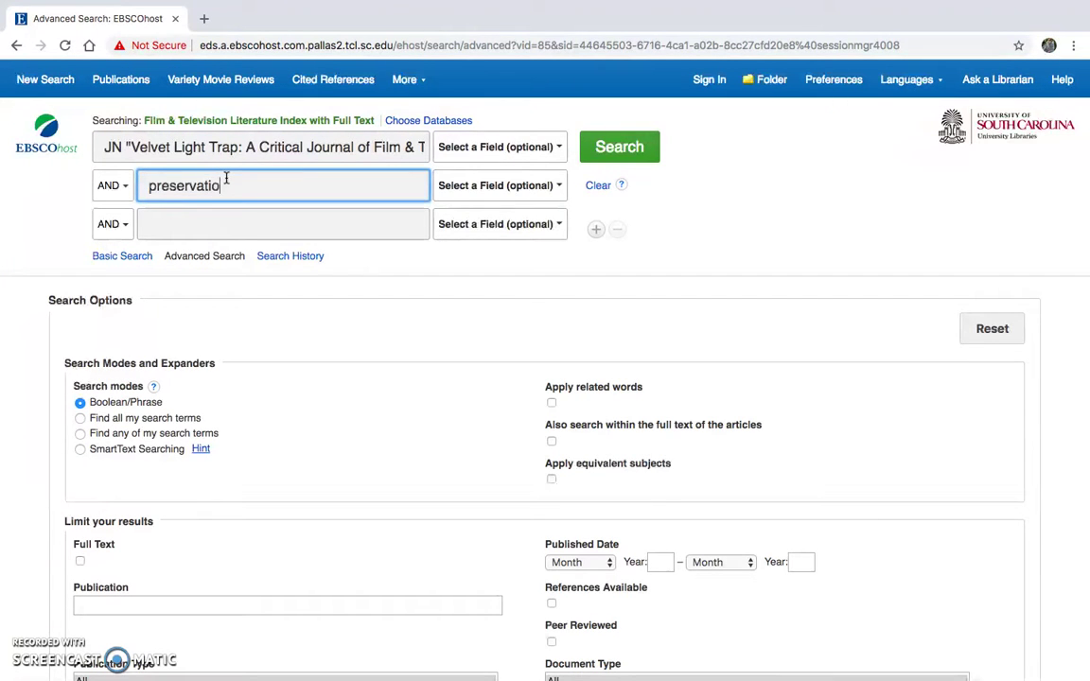
{"action": "scroll", "coordinate": [333, 367], "scroll_direction": "down", "scroll_amount": 1}
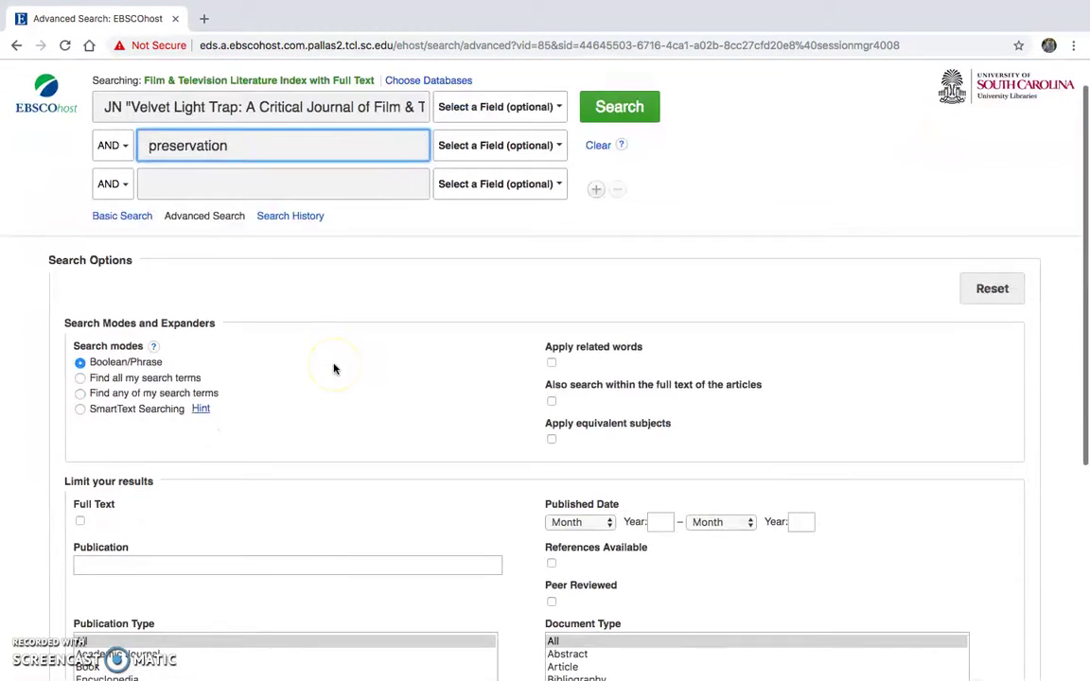
{"action": "left_click", "coordinate": [79, 521]}
{"action": "scroll", "coordinate": [312, 497], "scroll_direction": "down", "scroll_amount": 2}
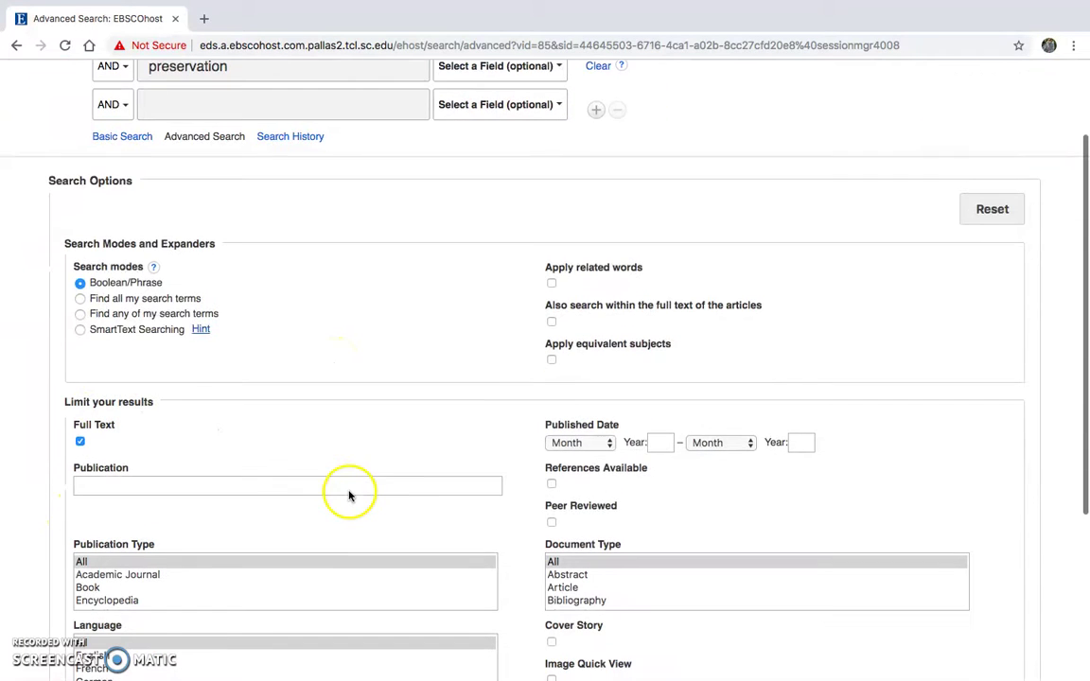
{"action": "left_click", "coordinate": [555, 524]}
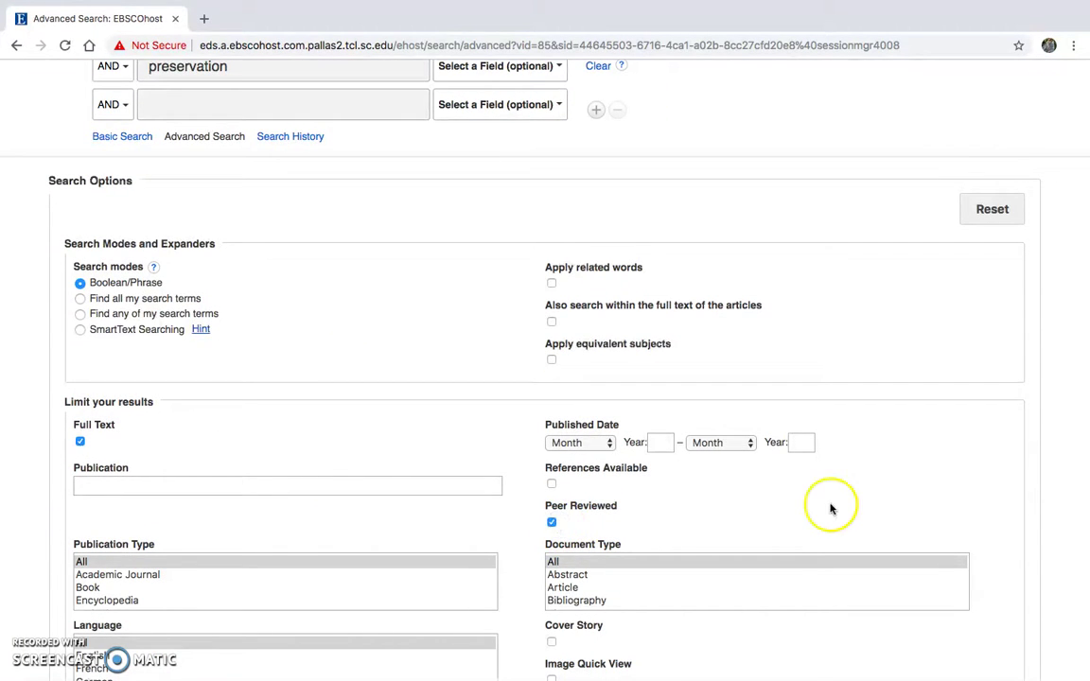
{"action": "scroll", "coordinate": [830, 509], "scroll_direction": "down", "scroll_amount": 6}
{"action": "left_click", "coordinate": [989, 566]}
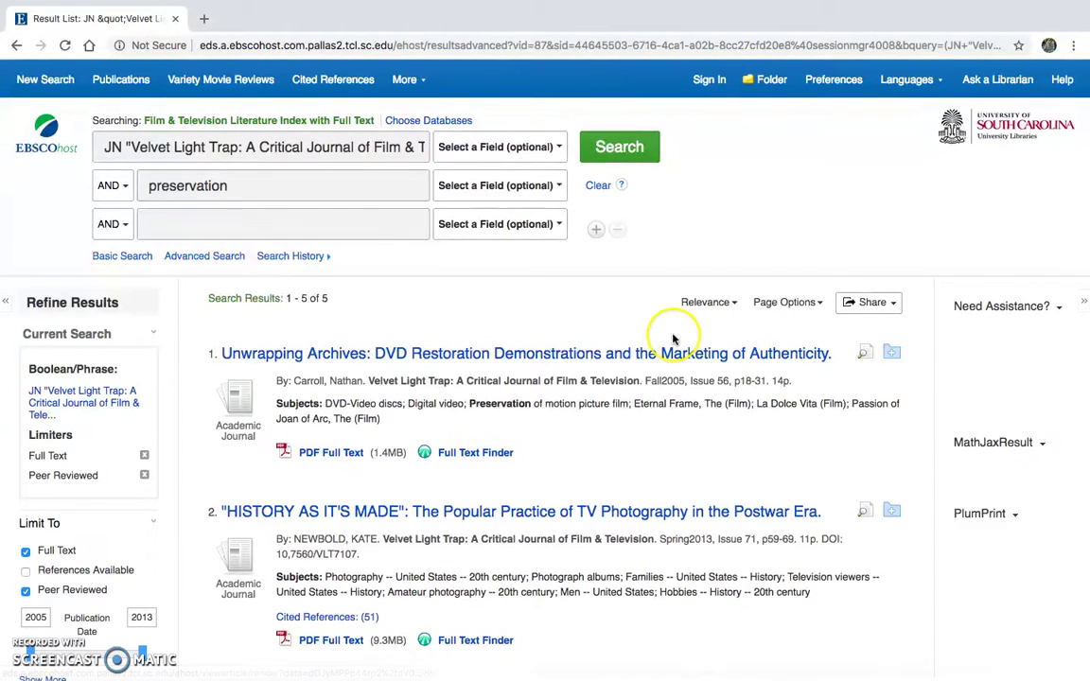
- Review the journal's preservation results and examine the record "Unwrapping Archives: DVD Restoration Demonstrations and the Marketing of Authenticity."
{"action": "left_click", "coordinate": [672, 337]}
{"action": "scroll", "coordinate": [674, 339], "scroll_direction": "down", "scroll_amount": 3}
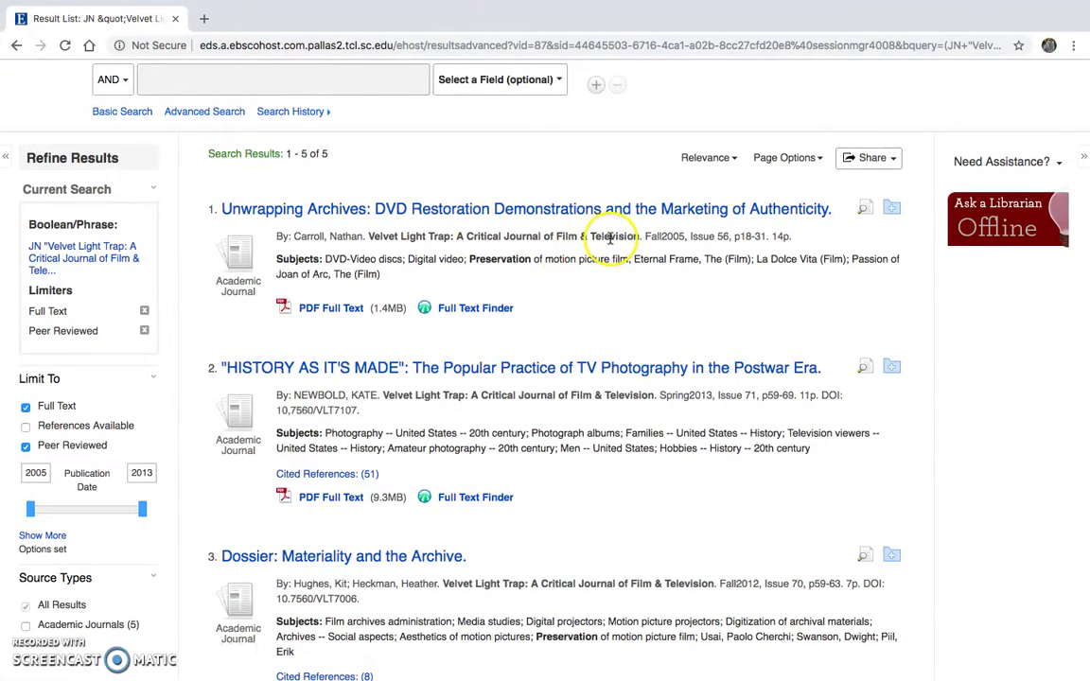
{"action": "scroll", "coordinate": [608, 301], "scroll_direction": "down", "scroll_amount": 3}
{"action": "scroll", "coordinate": [609, 301], "scroll_direction": "down", "scroll_amount": 10}
{"action": "scroll", "coordinate": [608, 301], "scroll_direction": "up", "scroll_amount": 15}
{"action": "scroll", "coordinate": [608, 301], "scroll_direction": "up", "scroll_amount": 3}
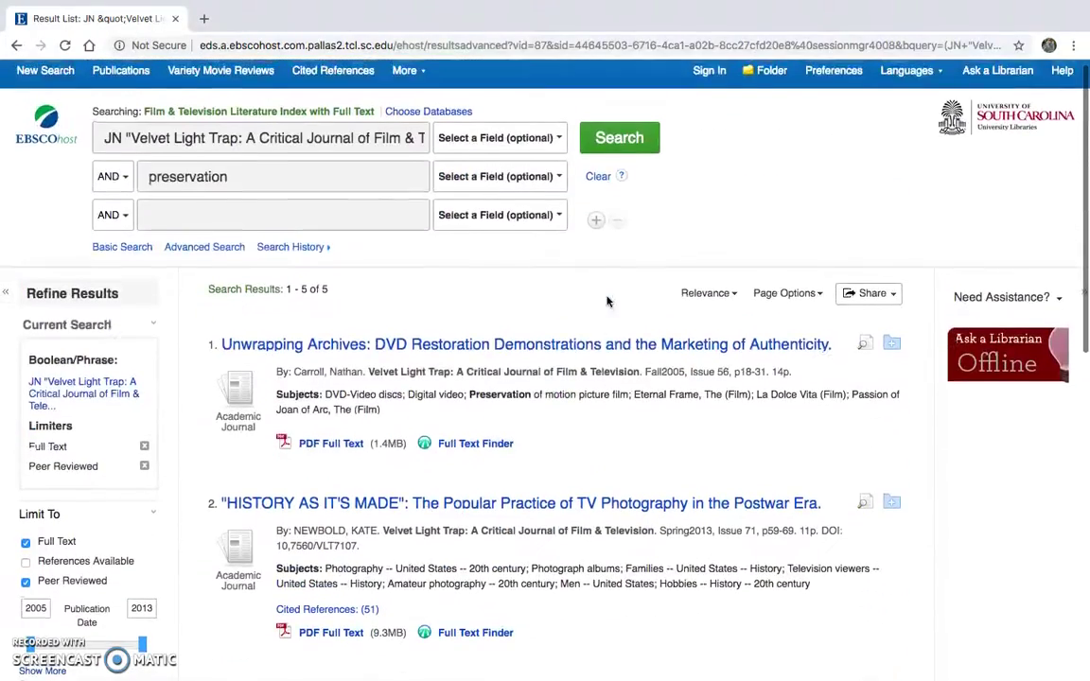
{"action": "left_click", "coordinate": [582, 345]}
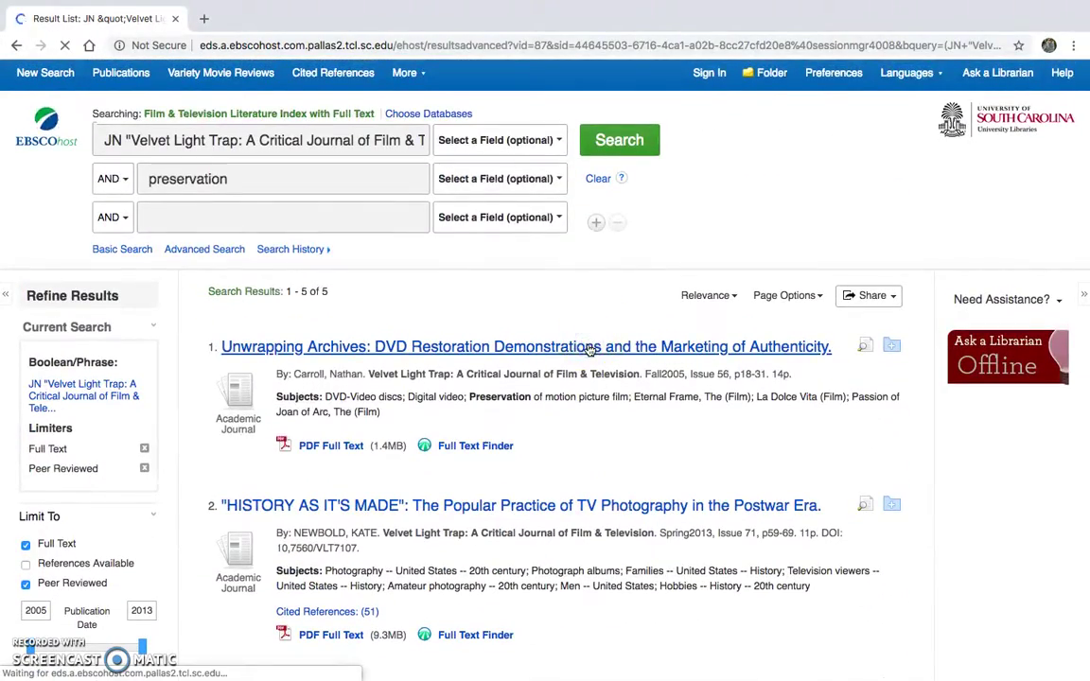
{"action": "scroll", "coordinate": [590, 351], "scroll_direction": "down", "scroll_amount": 3}
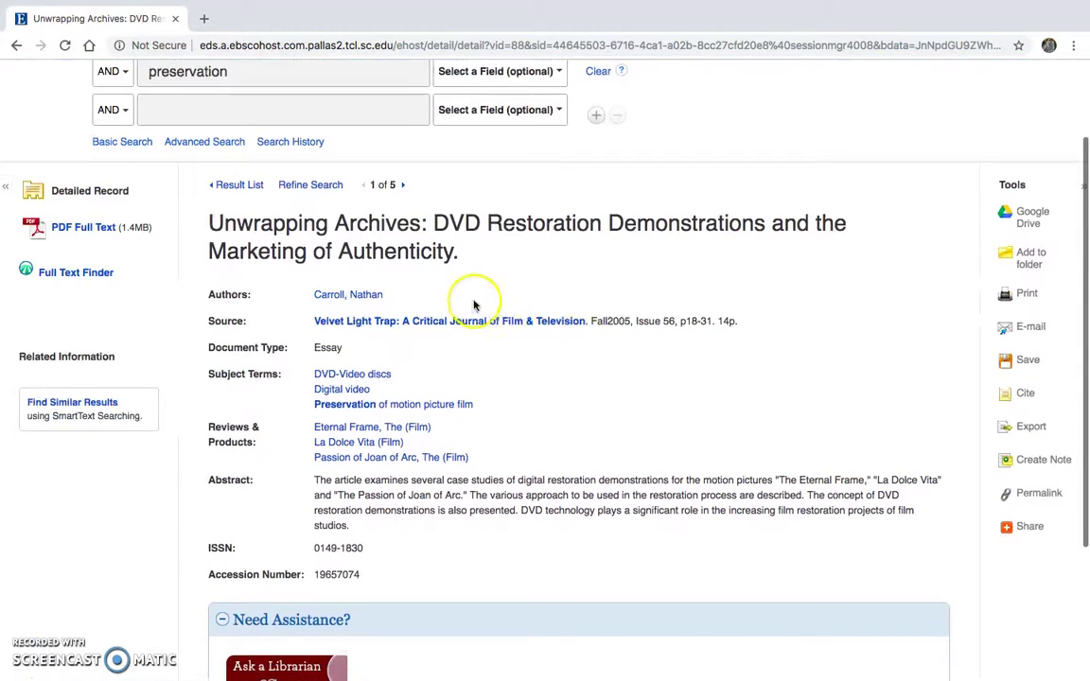
{"action": "scroll", "coordinate": [639, 284], "scroll_direction": "up", "scroll_amount": 3}
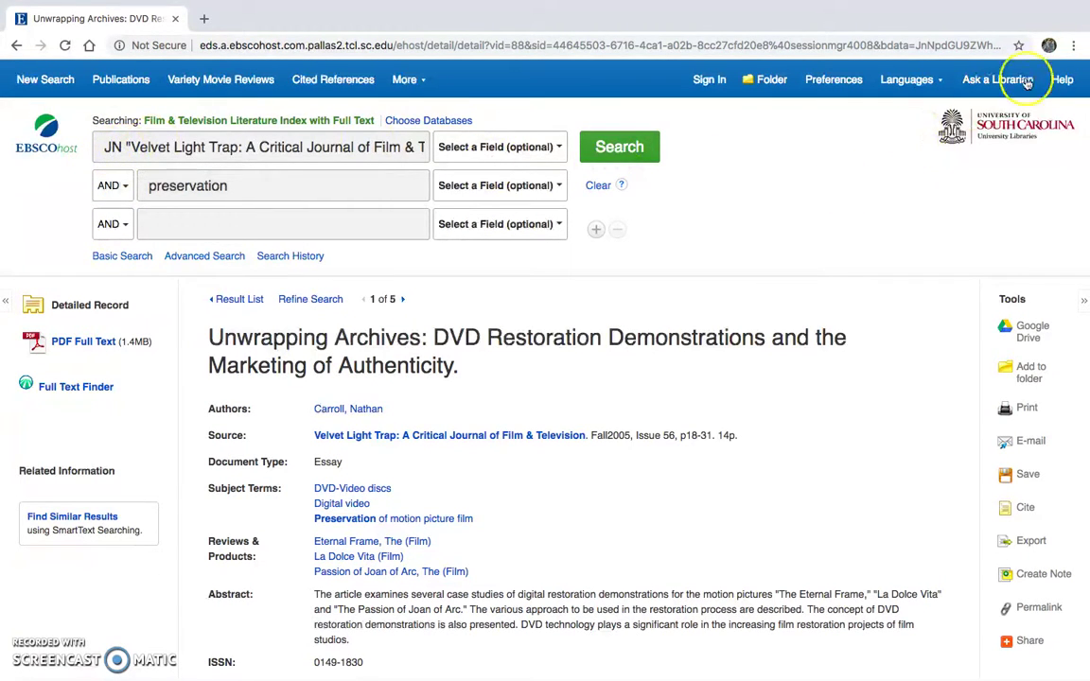
- View the EBSCOhost help page, close it, and switch to the PowerPoint presentation
{"action": "left_click", "coordinate": [1064, 80]}
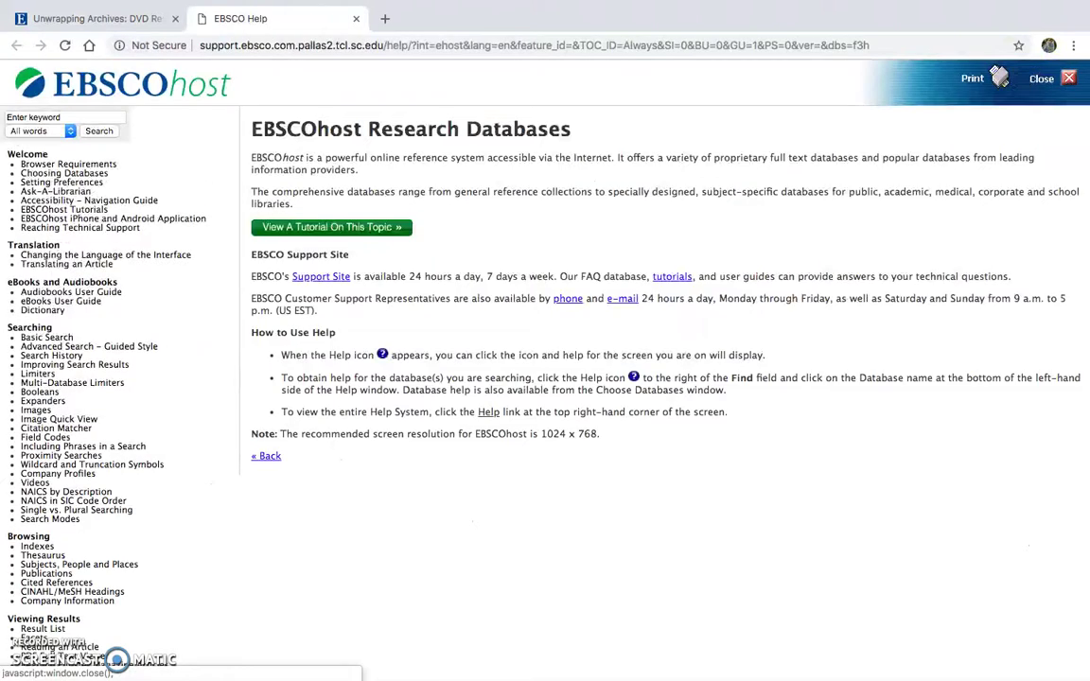
{"action": "mouse_move", "coordinate": [286, 2]}
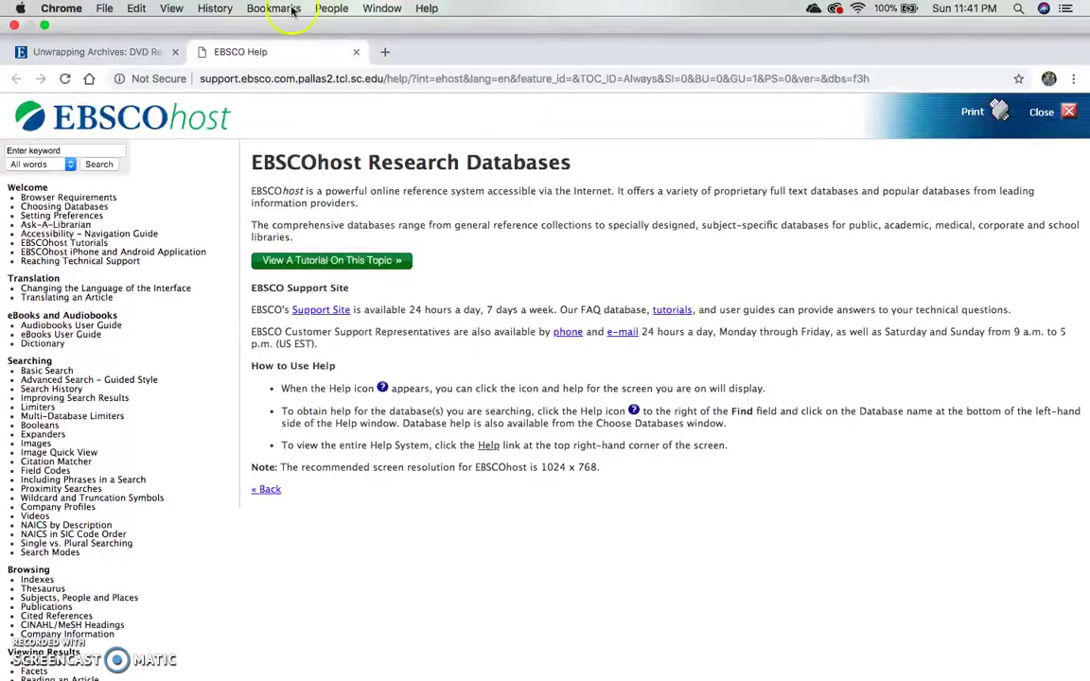
{"action": "left_click", "coordinate": [357, 55]}
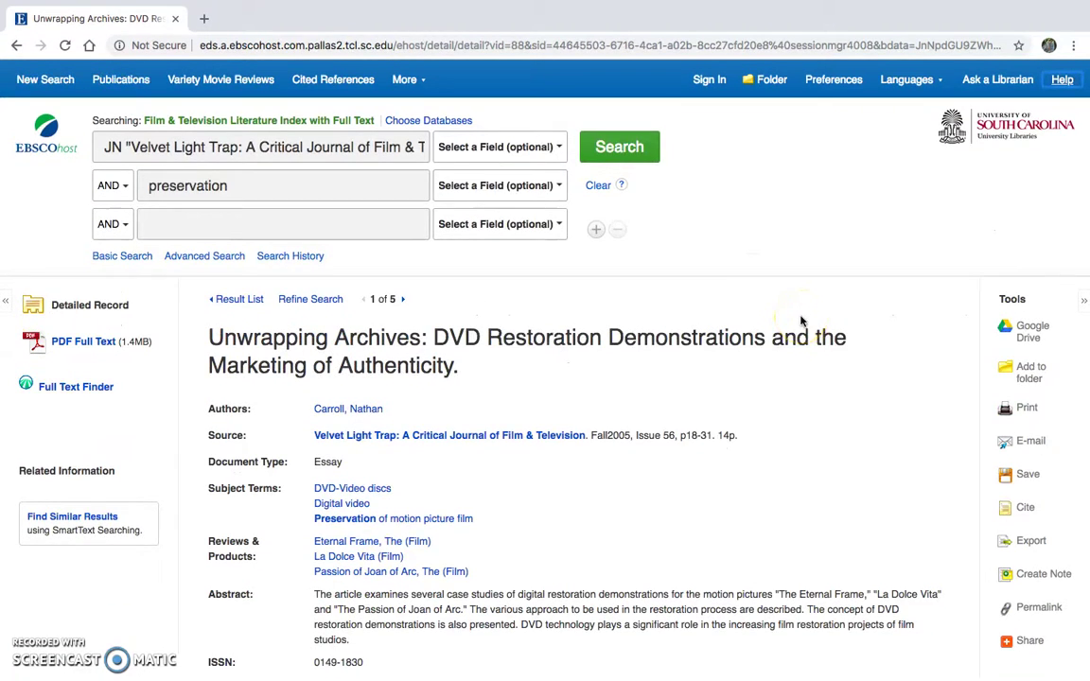
{"action": "key", "text": "super+Tab"}
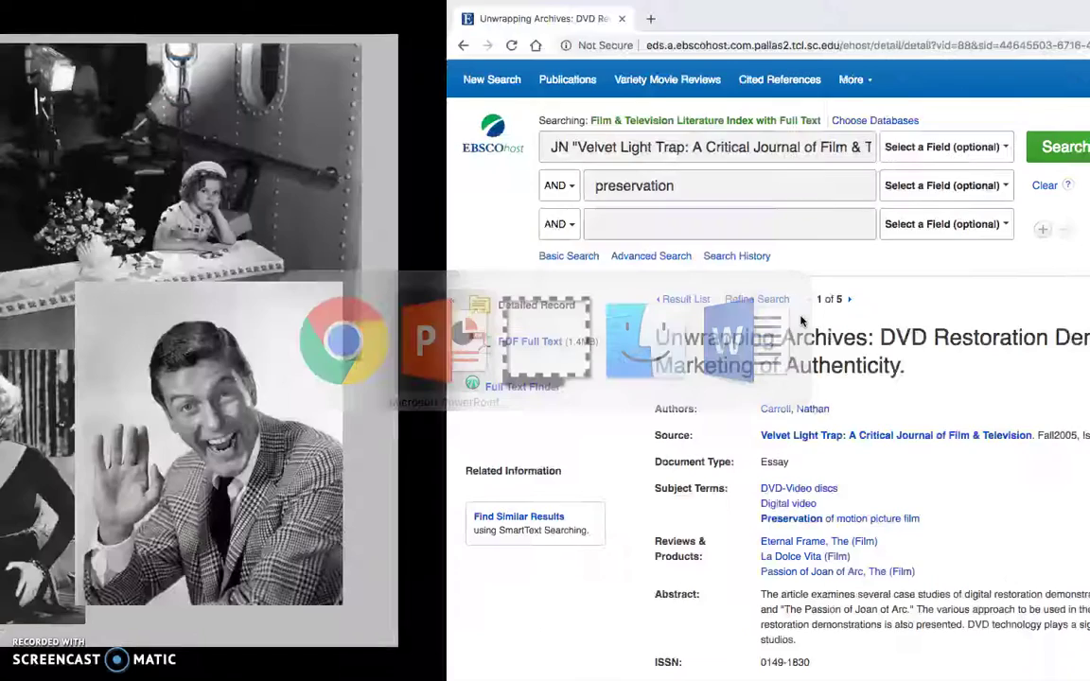